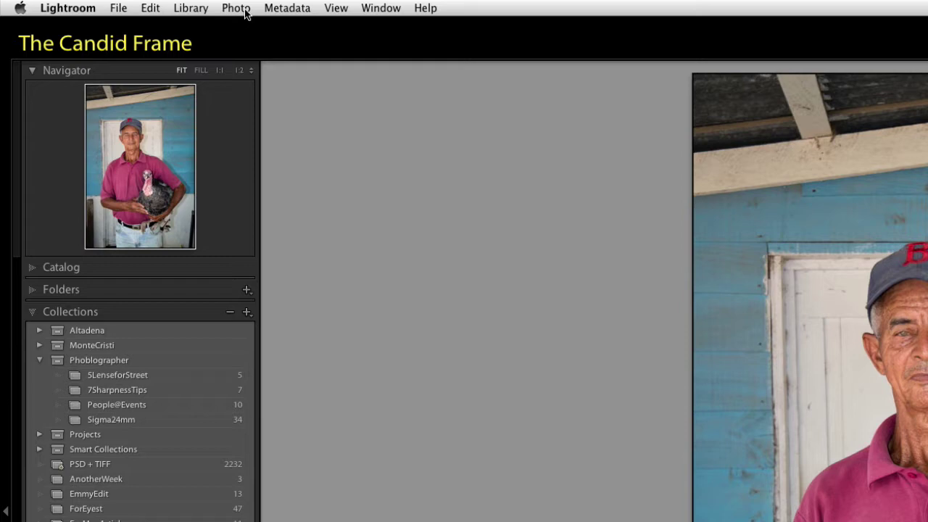
# Open the turkey portrait from Lightroom in Photoshop as the smart object Montecristi-084-Edit
pyautogui.click(115, 3)
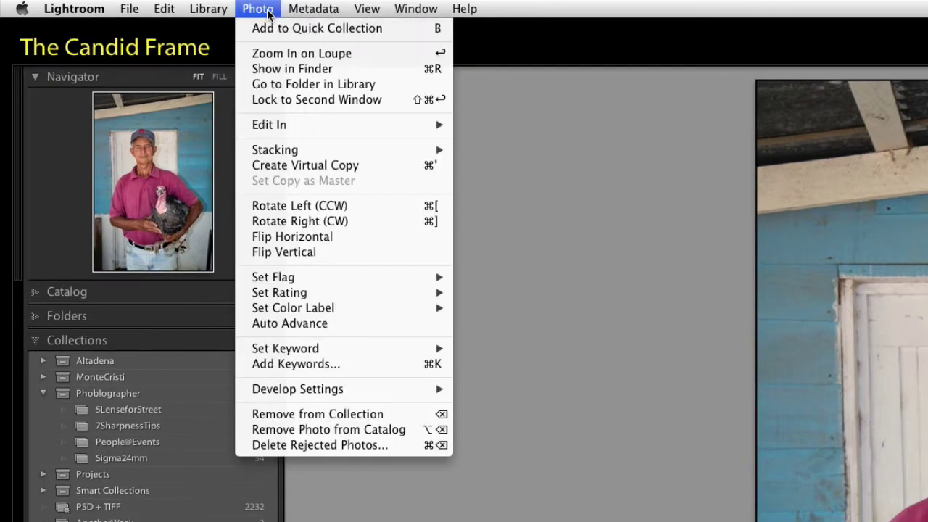
pyautogui.moveTo(292, 133)
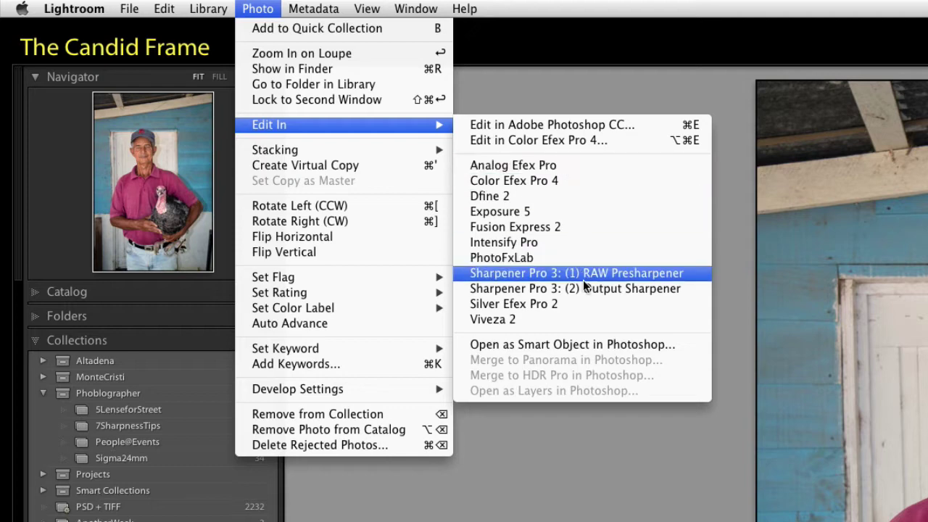
pyautogui.click(591, 345)
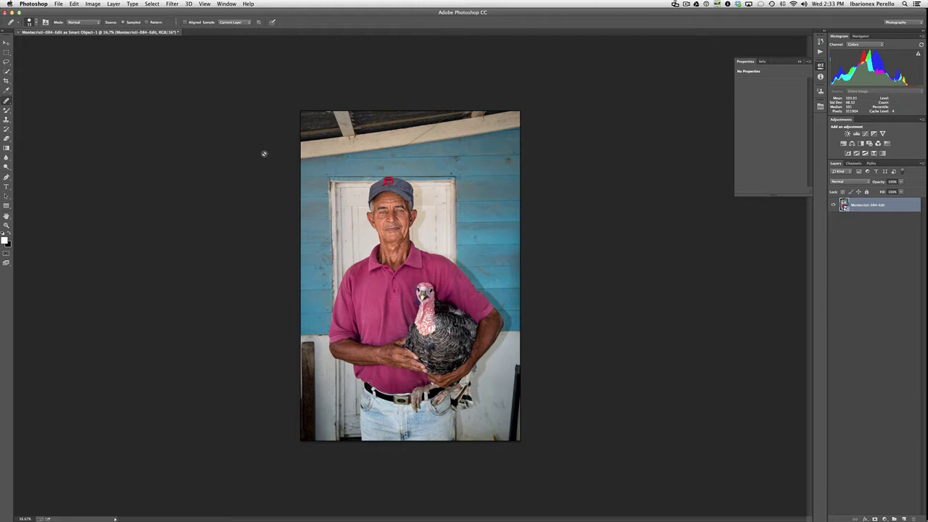
# Zoom in and launch Analog Efex Pro from Filter > Nik Collection on the portrait
pyautogui.press('super+plus')
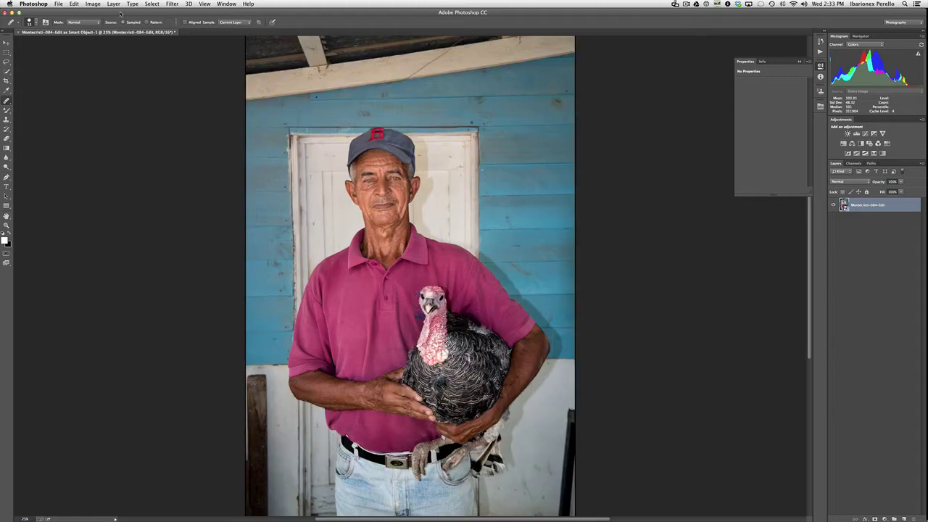
pyautogui.click(172, 3)
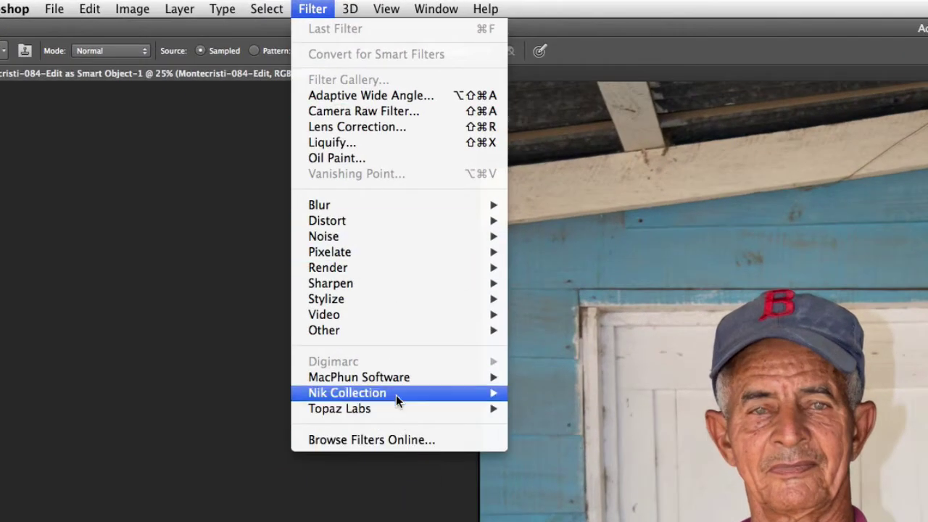
pyautogui.moveTo(395, 395)
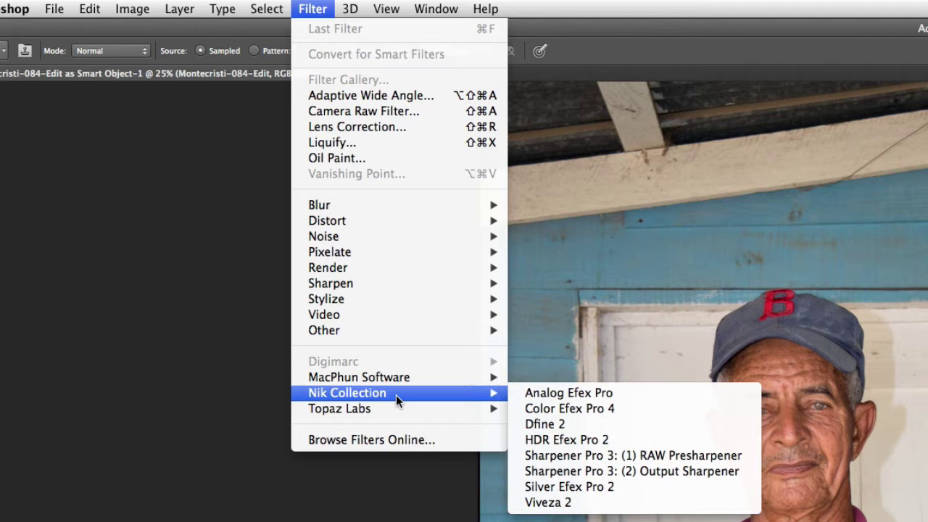
pyautogui.click(572, 394)
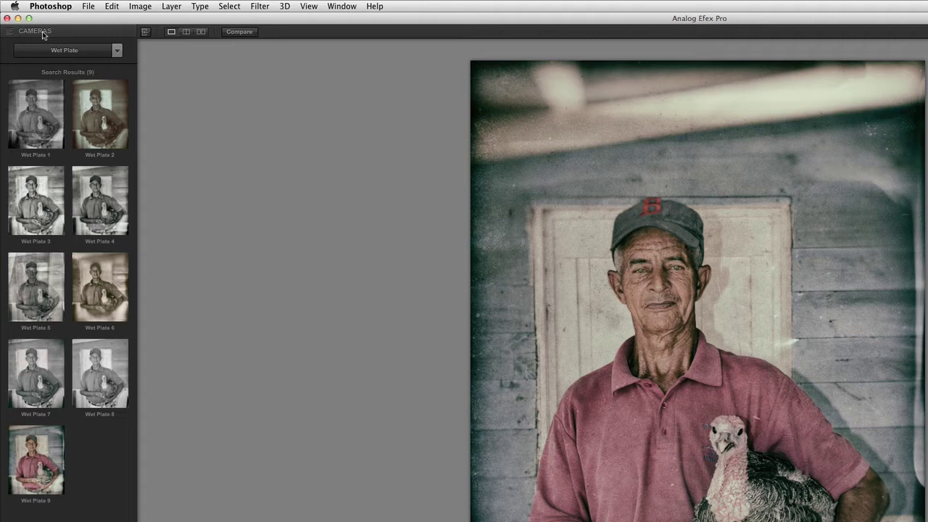
# Switch from Wet Plate to the Classic Camera presets, try Classic Camera 2, then apply Classic Camera 4
pyautogui.click(118, 50)
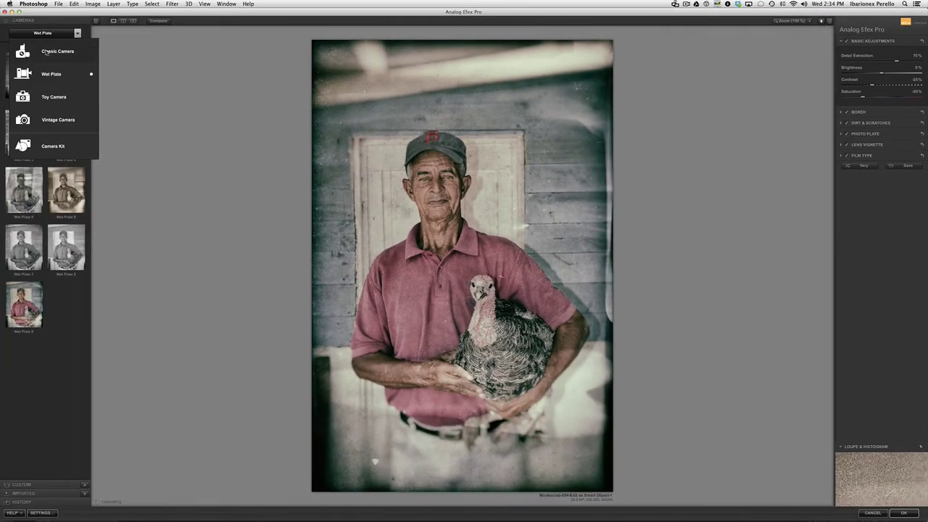
pyautogui.click(45, 51)
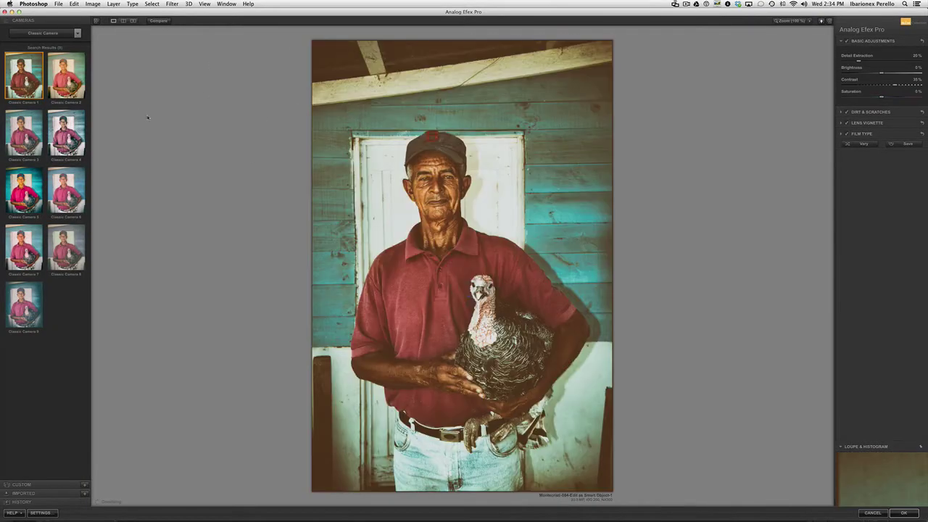
pyautogui.click(67, 84)
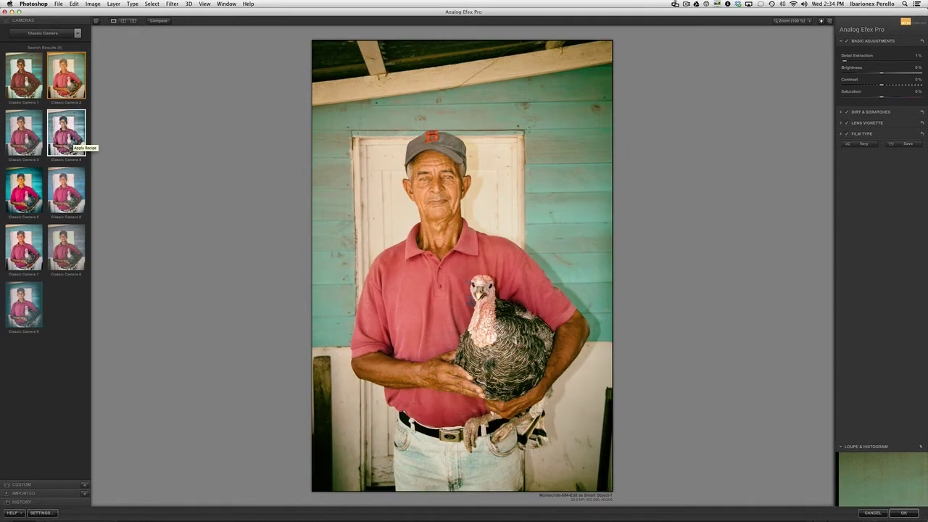
pyautogui.click(73, 141)
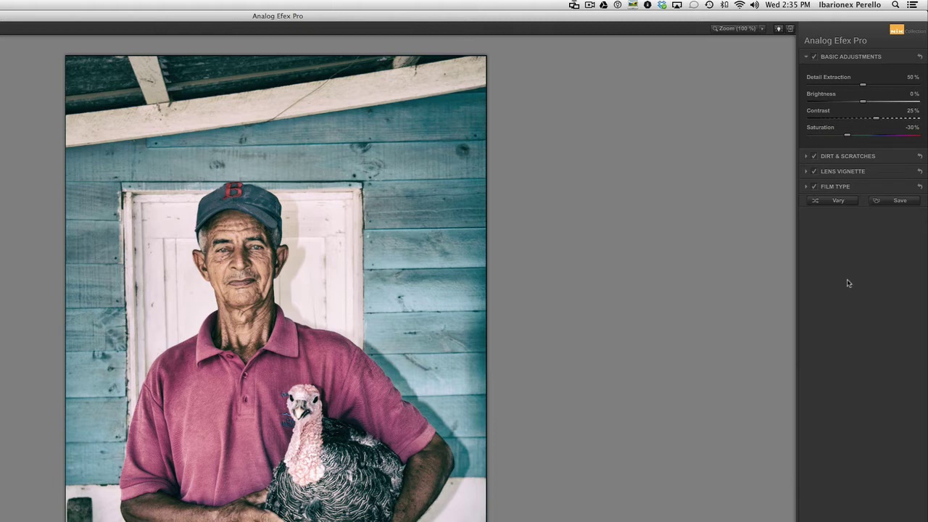
pyautogui.click(815, 60)
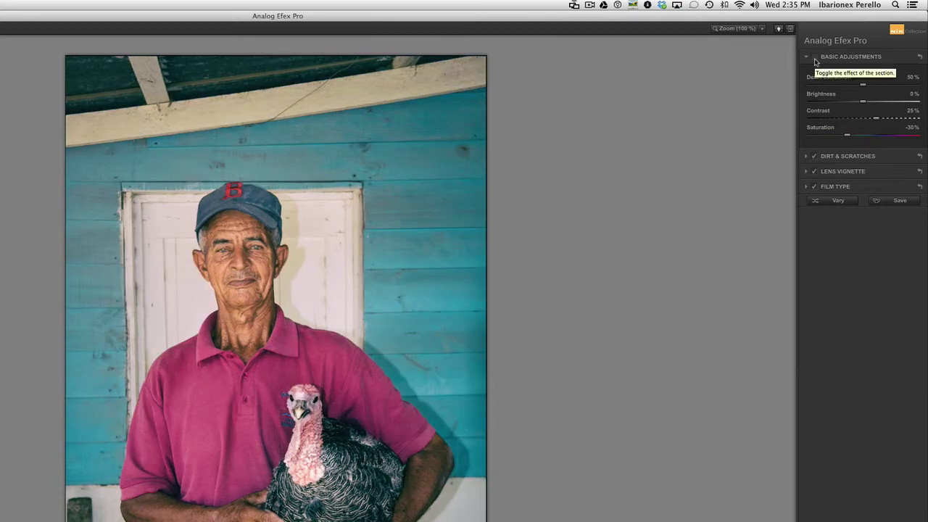
pyautogui.click(814, 61)
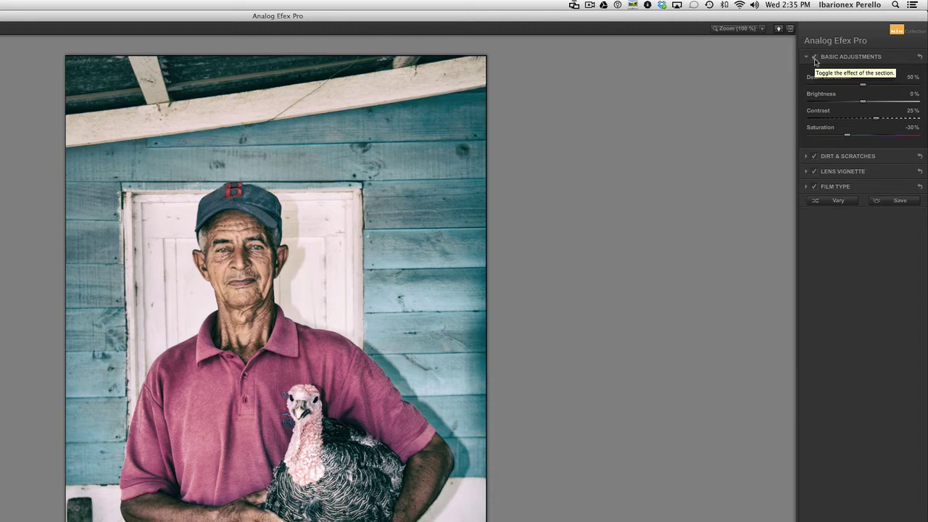
pyautogui.click(815, 61)
pyautogui.click(815, 60)
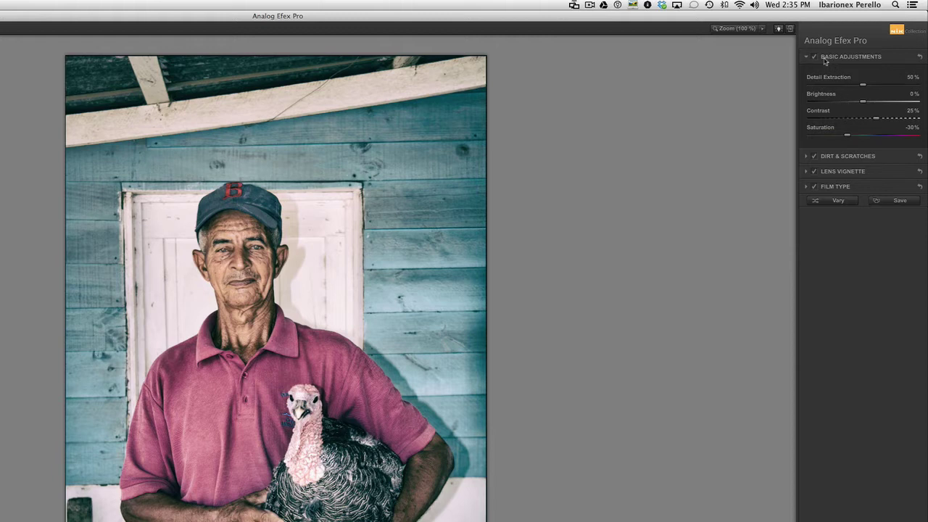
pyautogui.click(815, 158)
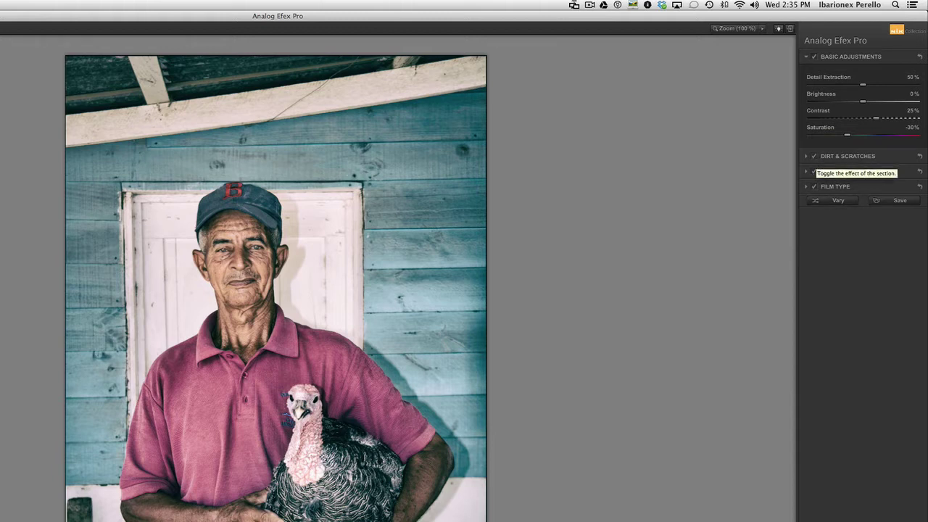
pyautogui.click(814, 173)
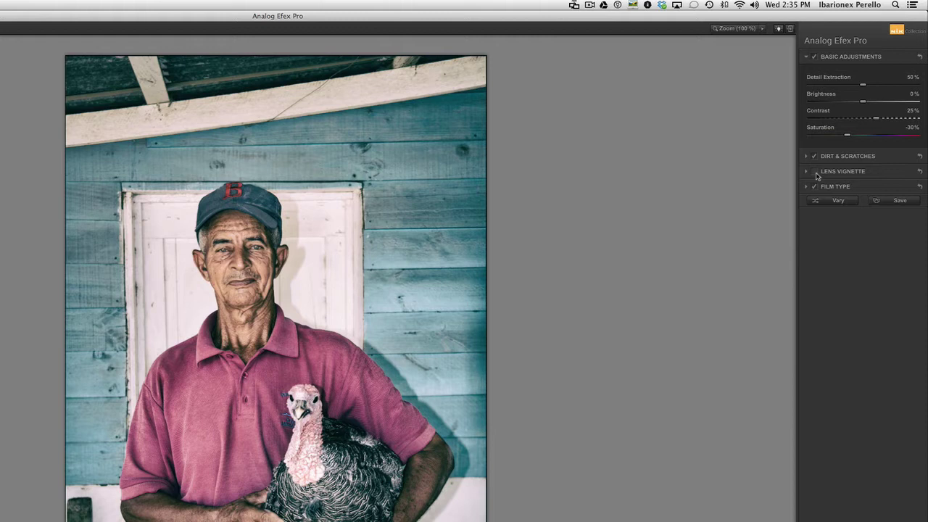
pyautogui.click(815, 173)
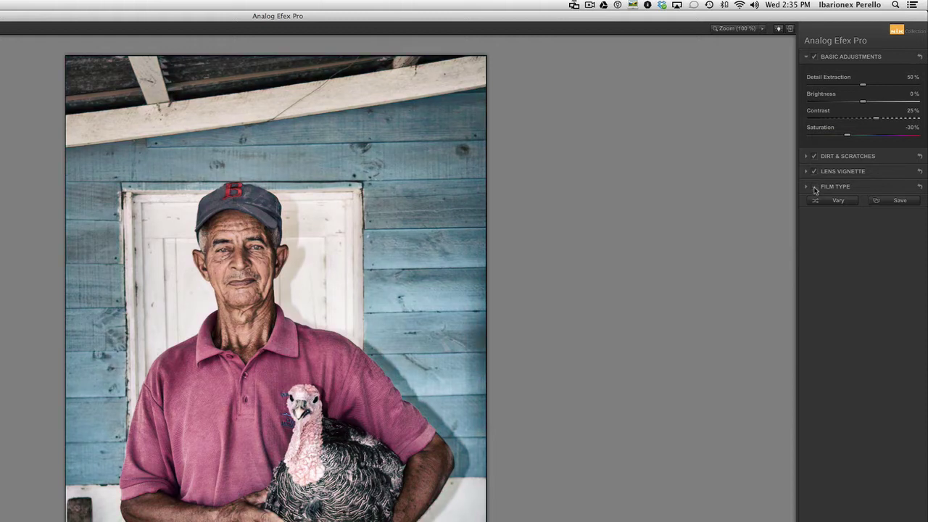
pyautogui.click(814, 188)
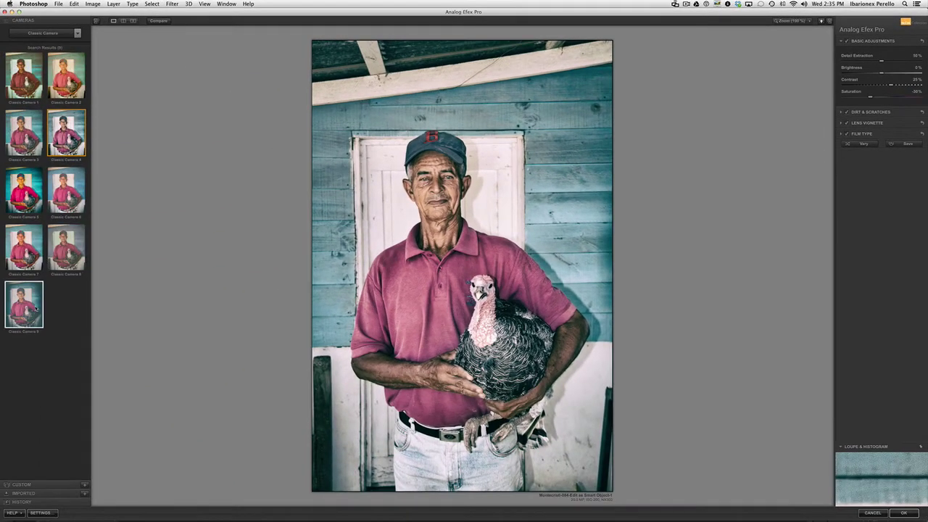
# Apply Classic Camera 9, keeping the dark lens vignette on and the Film Type toning off
pyautogui.click(31, 310)
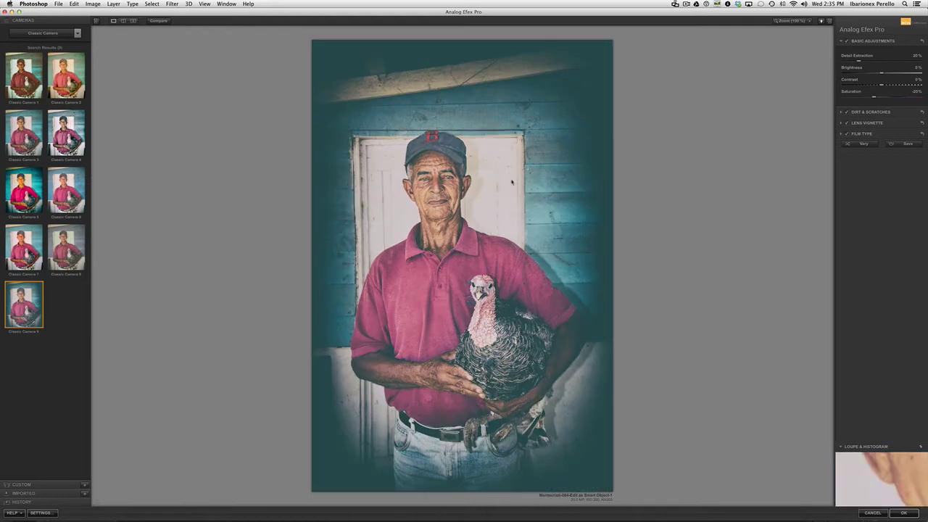
pyautogui.click(846, 114)
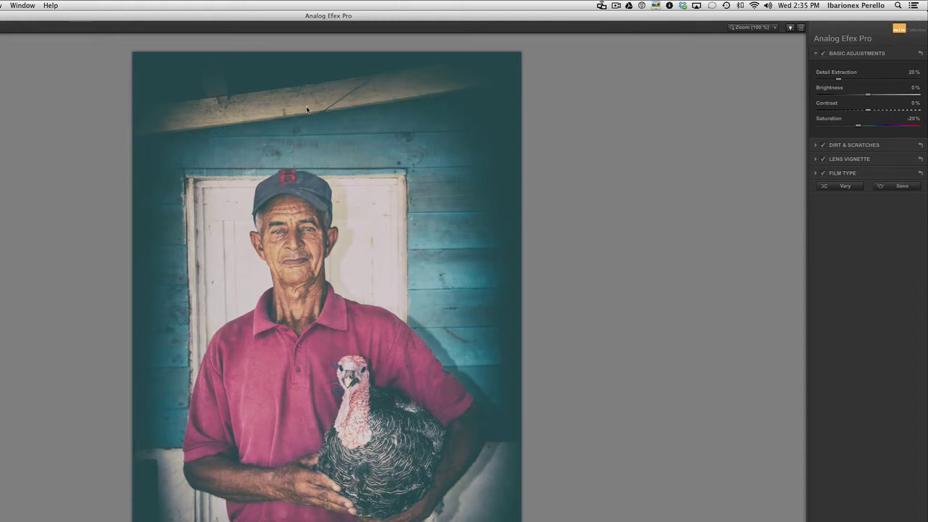
pyautogui.click(824, 160)
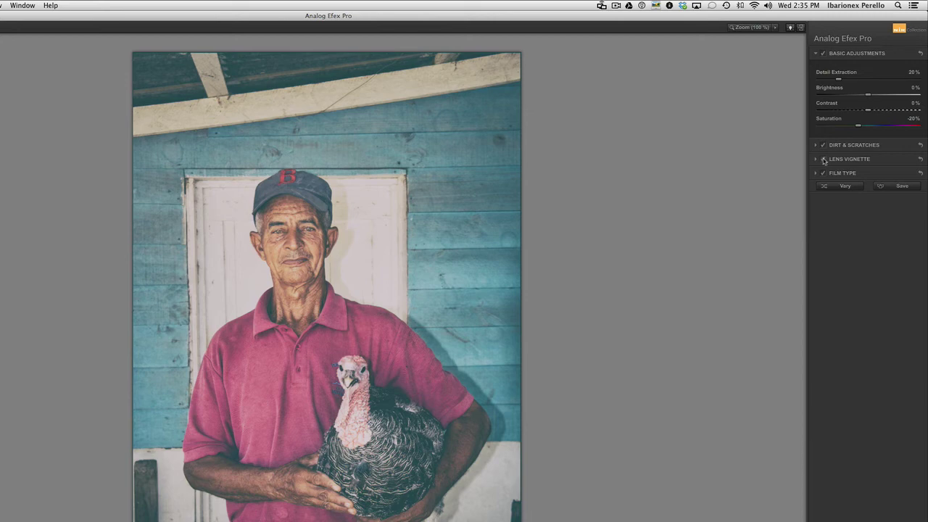
pyautogui.click(823, 160)
pyautogui.click(823, 159)
pyautogui.click(823, 160)
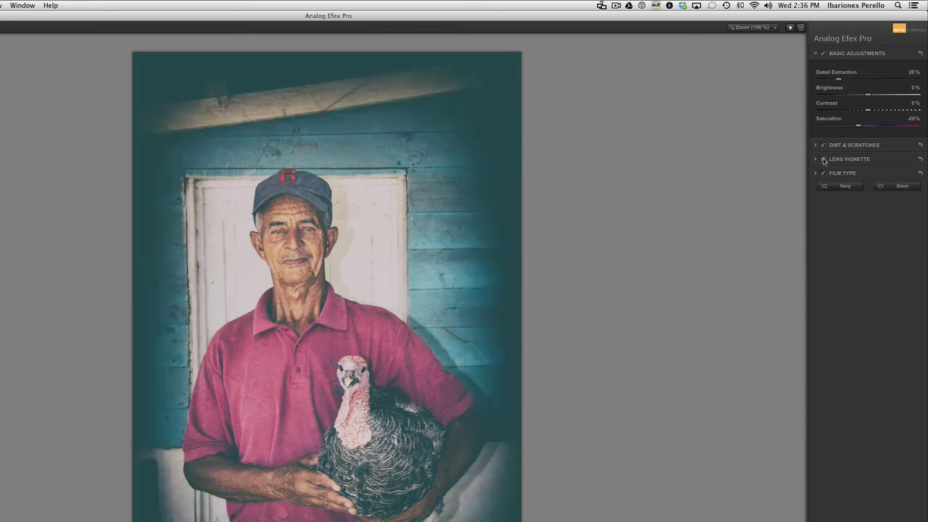
pyautogui.click(823, 174)
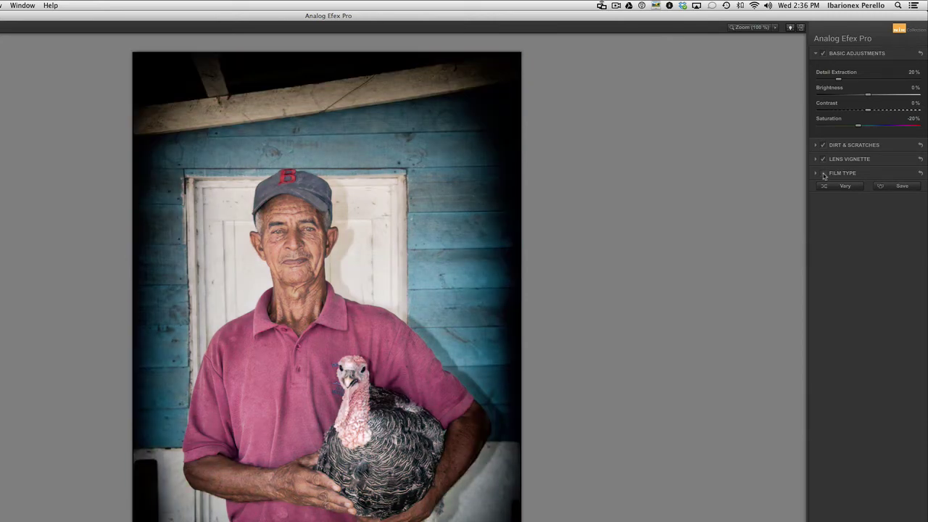
pyautogui.click(823, 173)
pyautogui.click(823, 173)
# Lighten the lens vignette to -34%, enlarge it to 86%, and centre it on the man's face
pyautogui.click(815, 160)
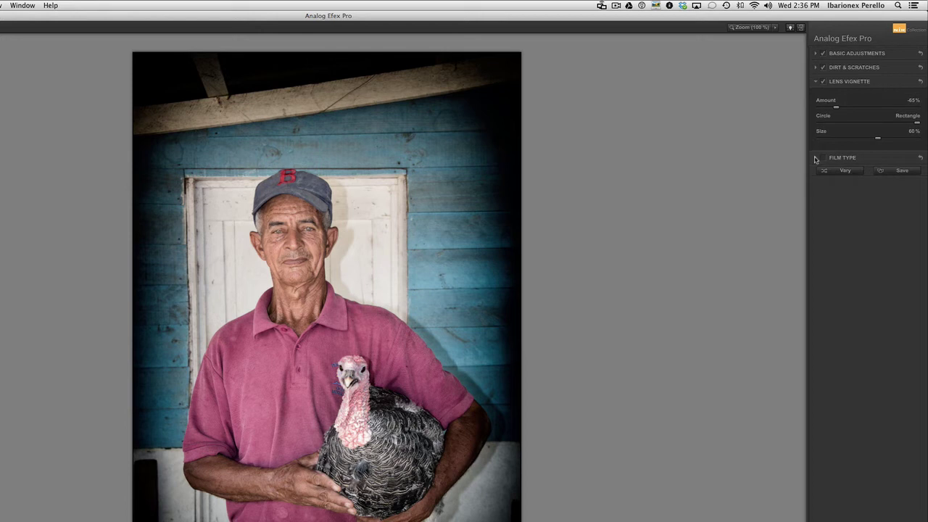
pyautogui.moveTo(834, 107)
pyautogui.mouseDown()
pyautogui.moveTo(852, 109)
pyautogui.moveTo(845, 115)
pyautogui.mouseUp()
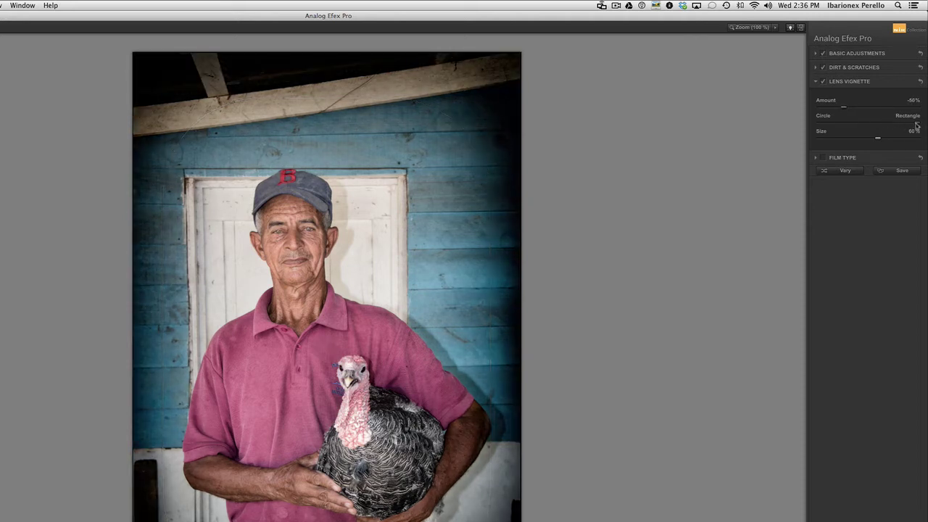
pyautogui.moveTo(917, 124); pyautogui.dragTo(903, 140)
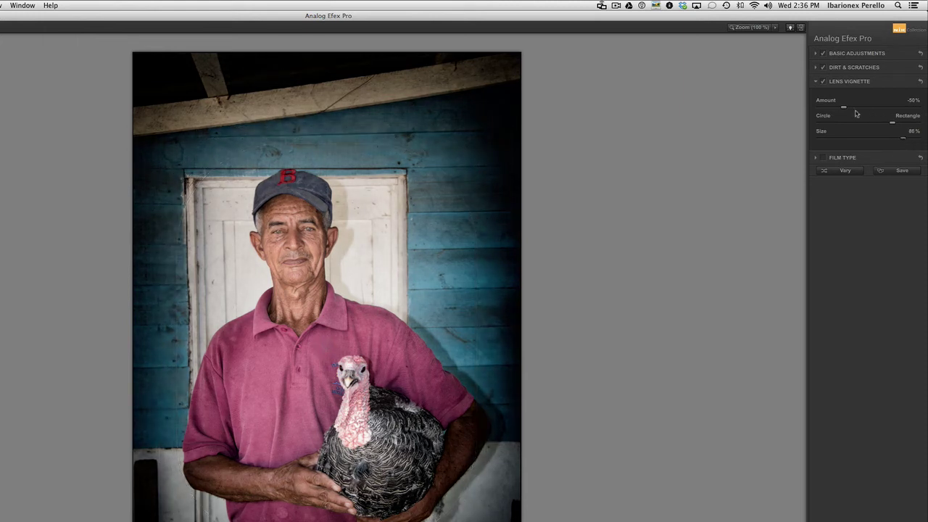
pyautogui.moveTo(843, 108); pyautogui.dragTo(852, 109)
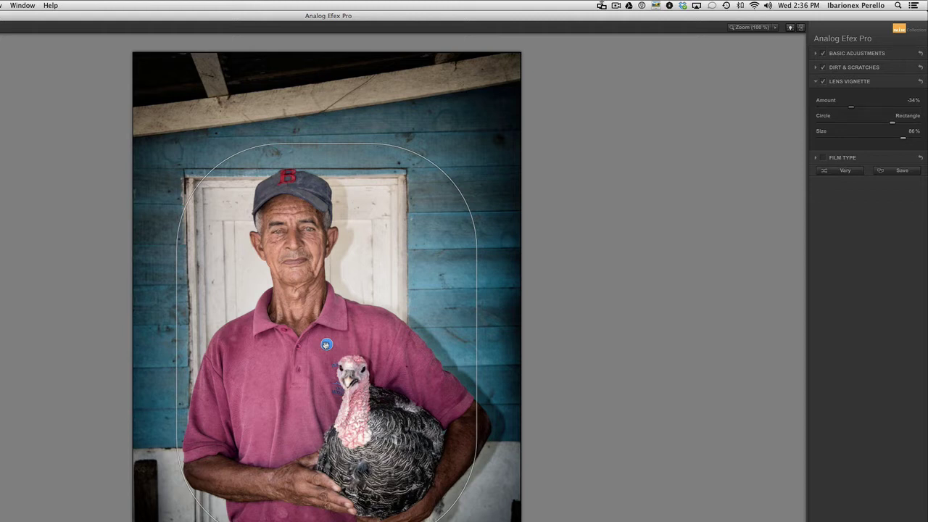
pyautogui.moveTo(326, 345); pyautogui.dragTo(321, 317)
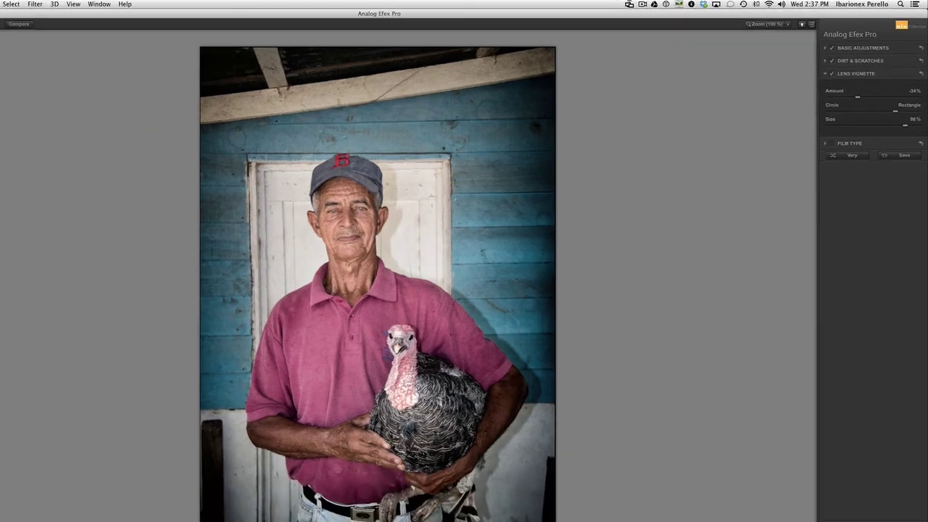
# Switch to the Toy Camera presets, try Toy Camera 8 and 4, and apply Toy Camera 7
pyautogui.click(77, 33)
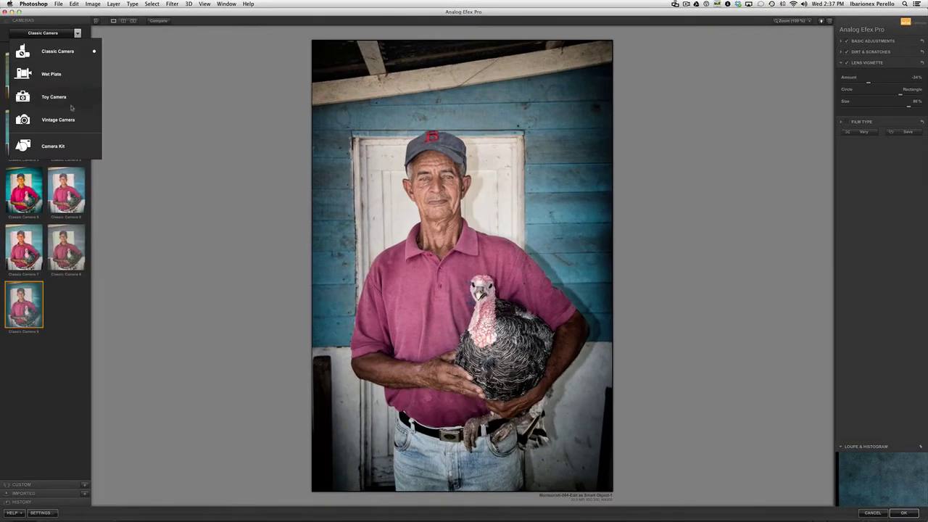
pyautogui.click(61, 97)
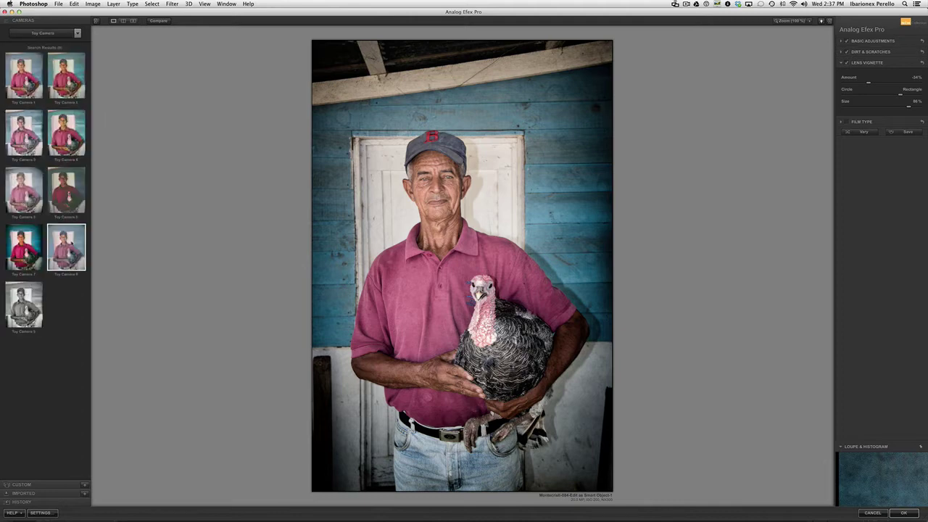
pyautogui.click(66, 247)
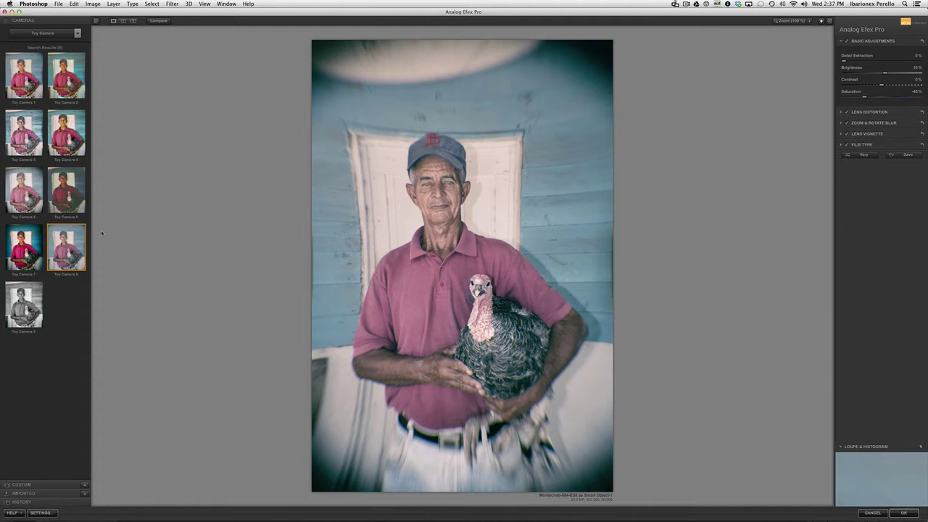
pyautogui.click(66, 132)
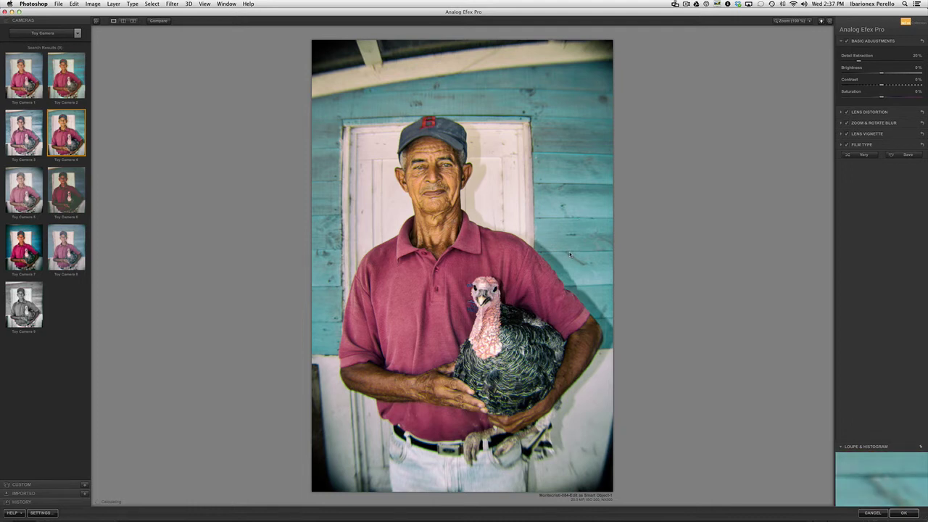
pyautogui.click(24, 247)
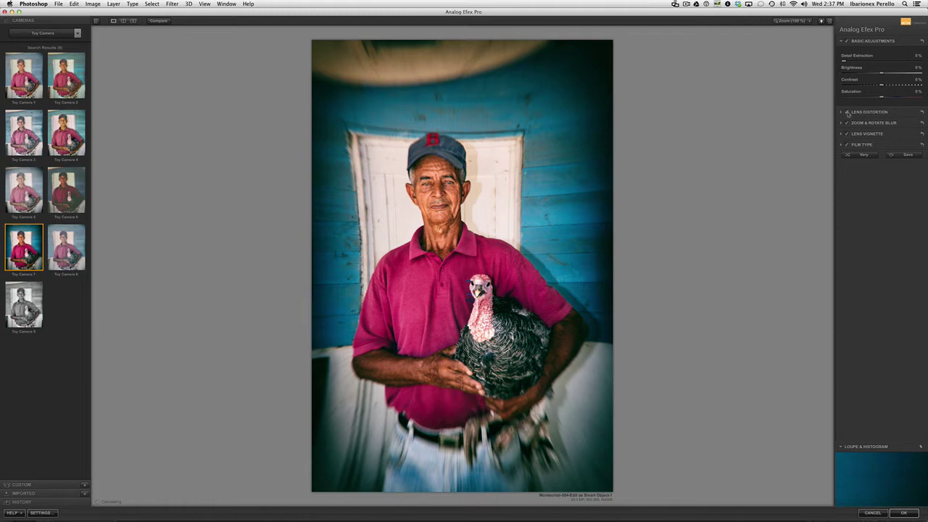
# Toggle Lens Distortion on and off to compare, then expand its settings
pyautogui.click(848, 113)
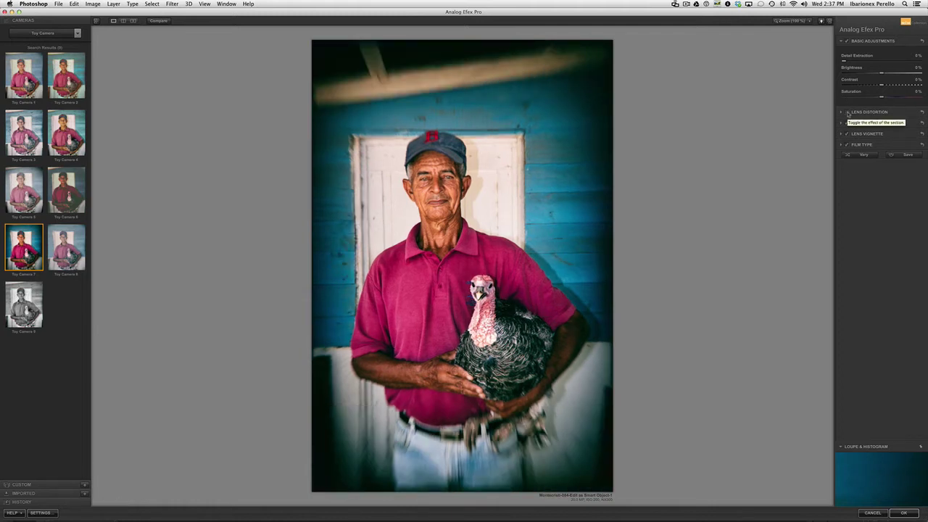
pyautogui.click(847, 112)
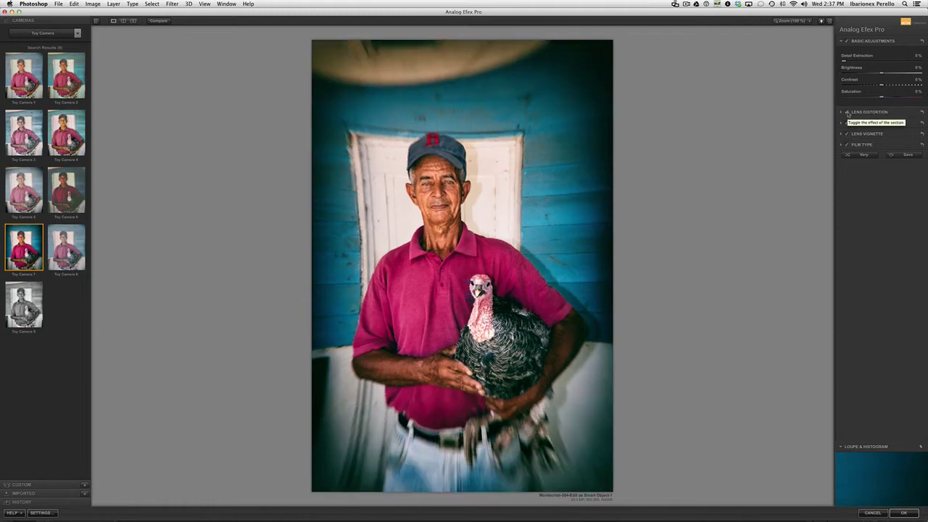
pyautogui.click(848, 112)
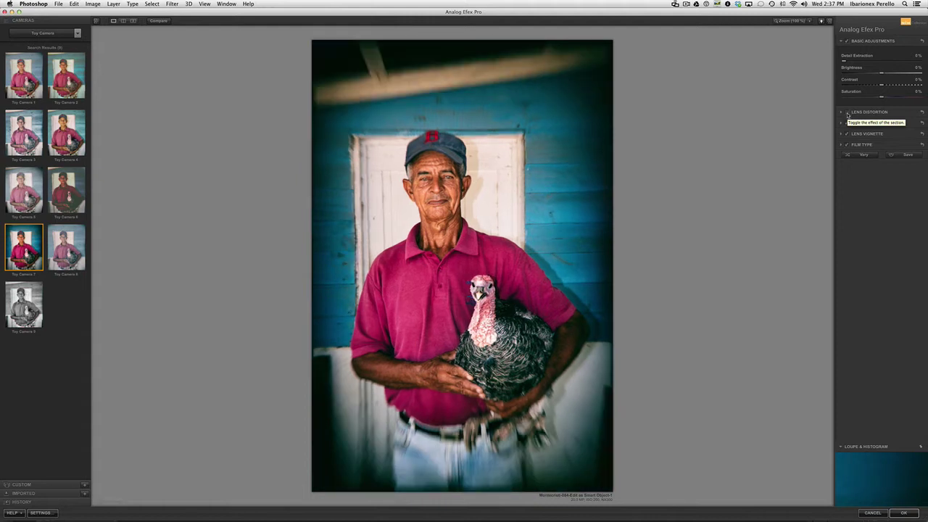
pyautogui.click(842, 112)
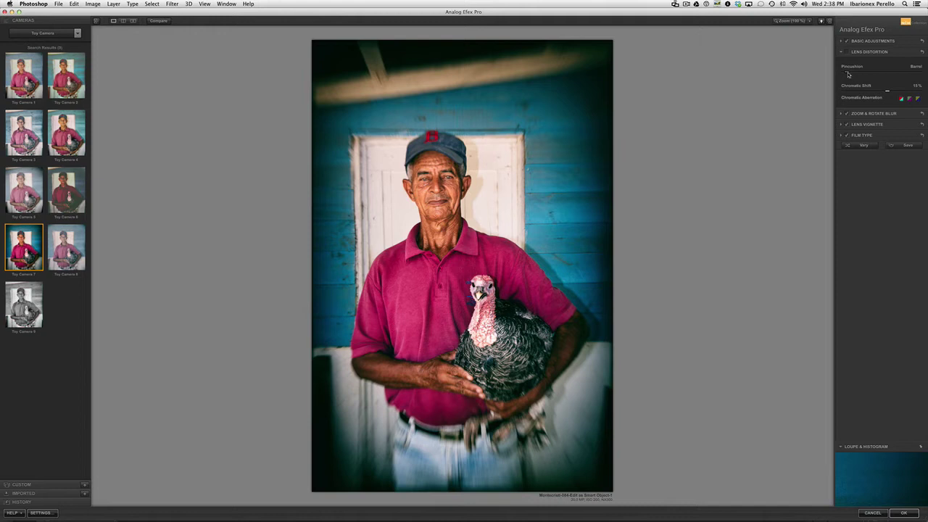
# Ease the barrel distortion toward neutral, swap chromatic aberration colours, and set Chromatic Shift to 40%
pyautogui.moveTo(848, 74); pyautogui.dragTo(909, 75)
pyautogui.click(846, 52)
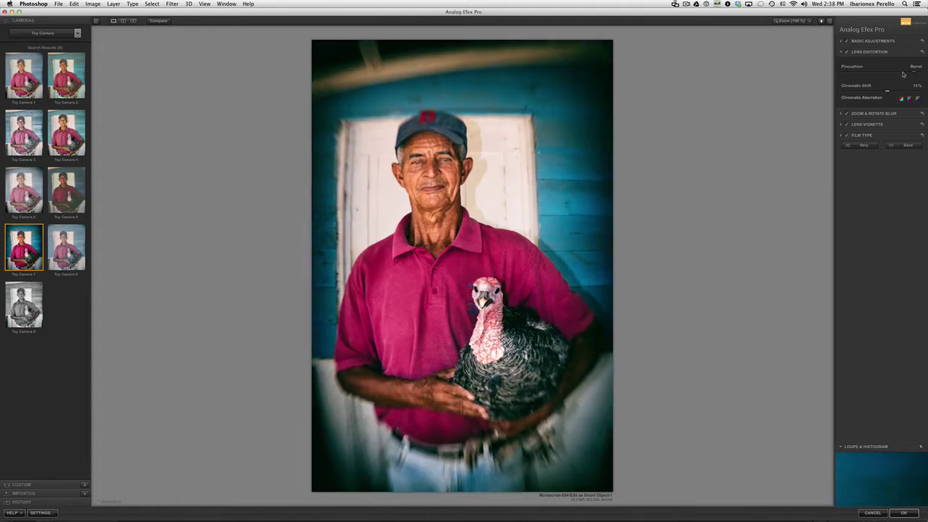
pyautogui.moveTo(903, 74); pyautogui.dragTo(872, 76)
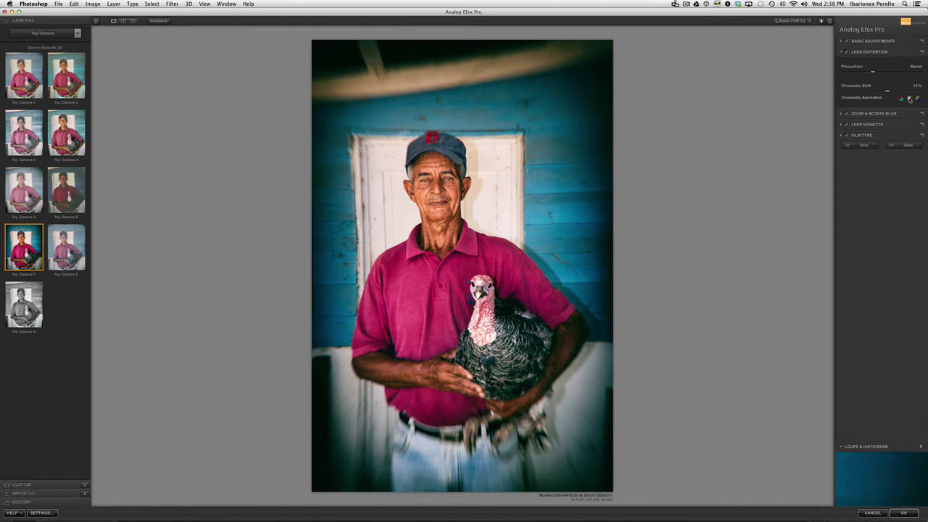
pyautogui.click(910, 98)
pyautogui.moveTo(886, 91)
pyautogui.mouseDown()
pyautogui.moveTo(870, 93)
pyautogui.moveTo(896, 93)
pyautogui.mouseUp()
# Flip between the original and Toy Camera 7 versions, then show them side by side
pyautogui.click(150, 22)
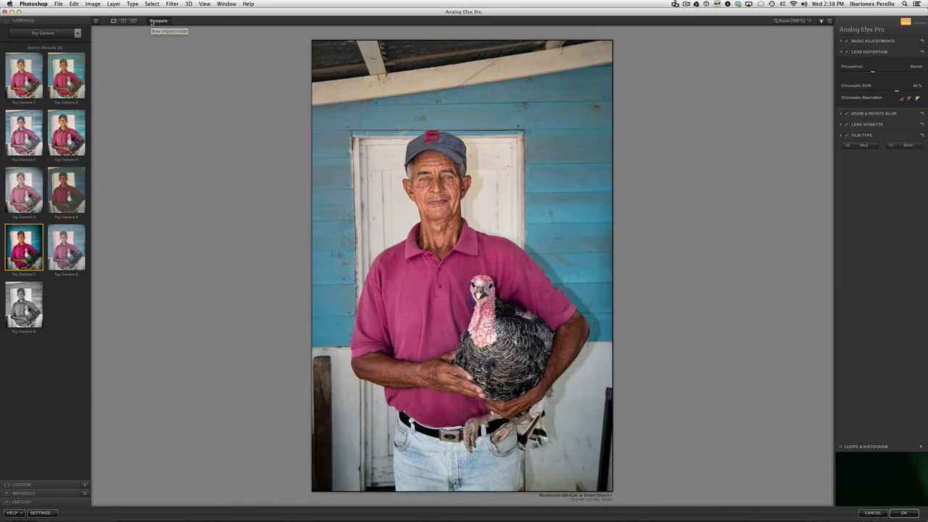
pyautogui.click(152, 23)
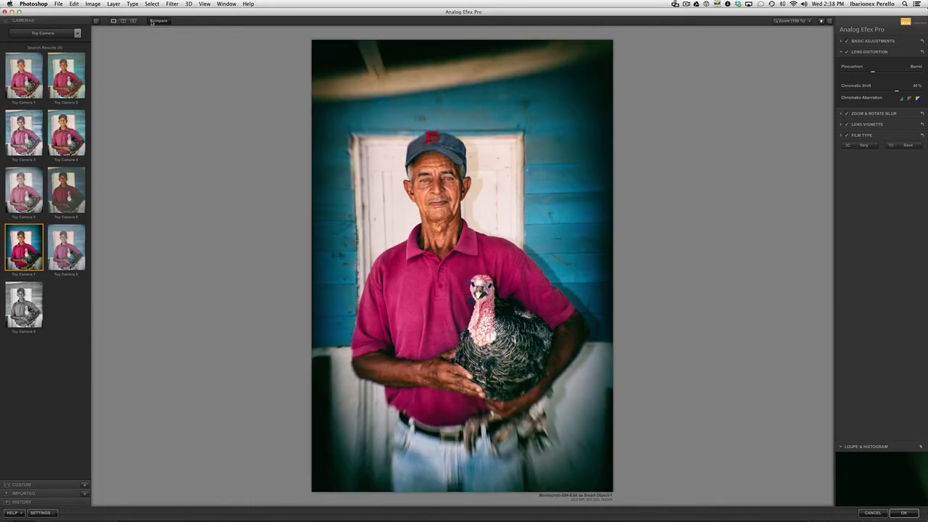
pyautogui.click(151, 22)
pyautogui.click(151, 23)
pyautogui.click(133, 21)
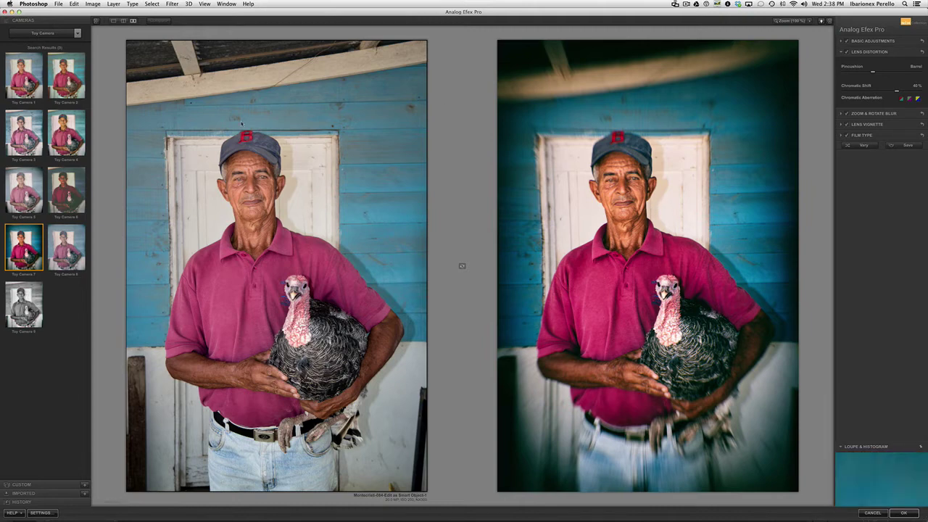
pyautogui.click(78, 33)
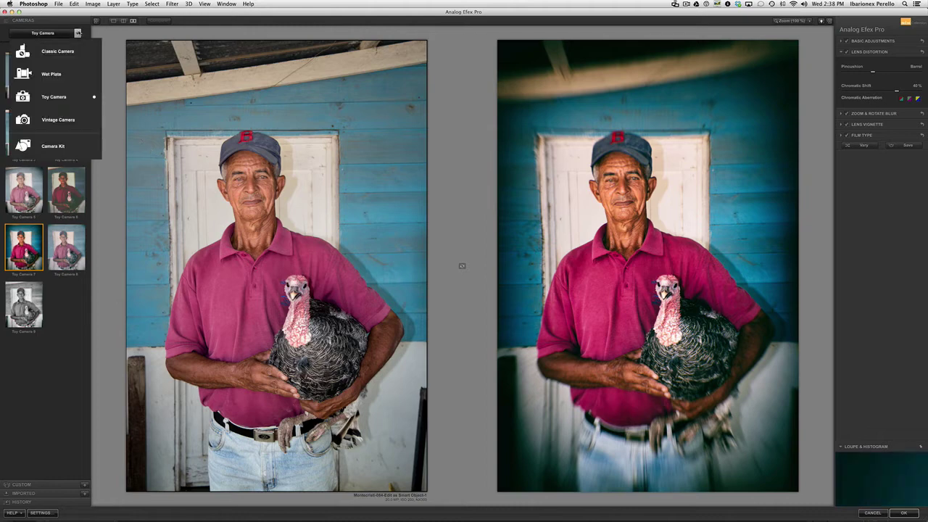
# Switch to the Wet Plate presets, try Wet Plate 1 and 4, and apply sepia Wet Plate 6
pyautogui.click(58, 75)
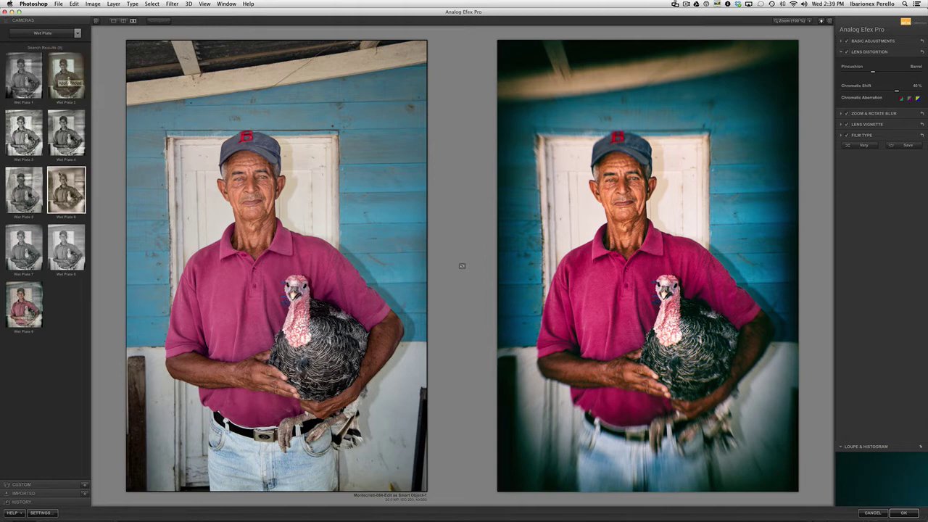
pyautogui.click(24, 93)
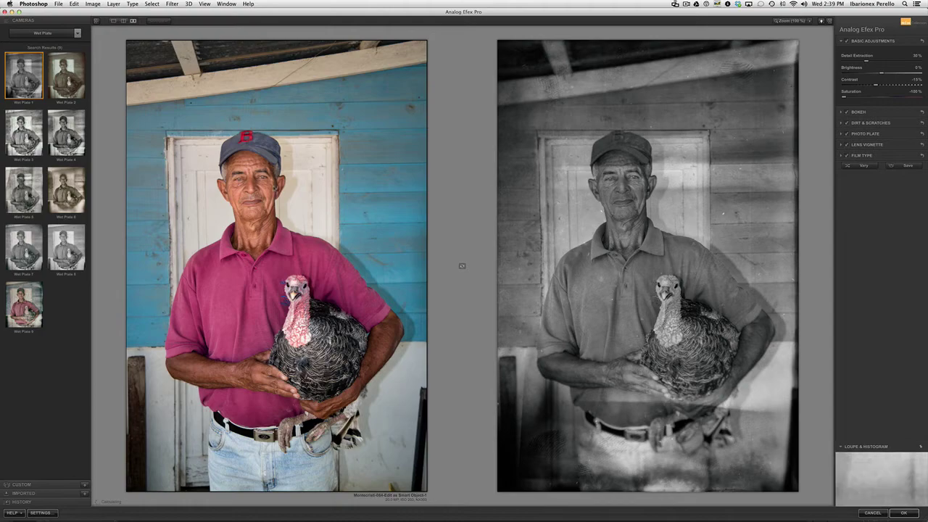
pyautogui.click(67, 137)
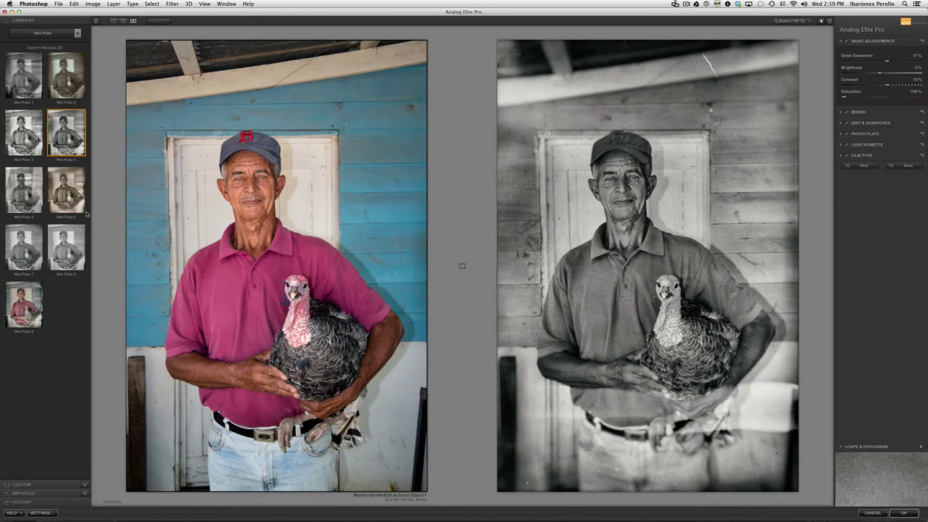
pyautogui.click(62, 195)
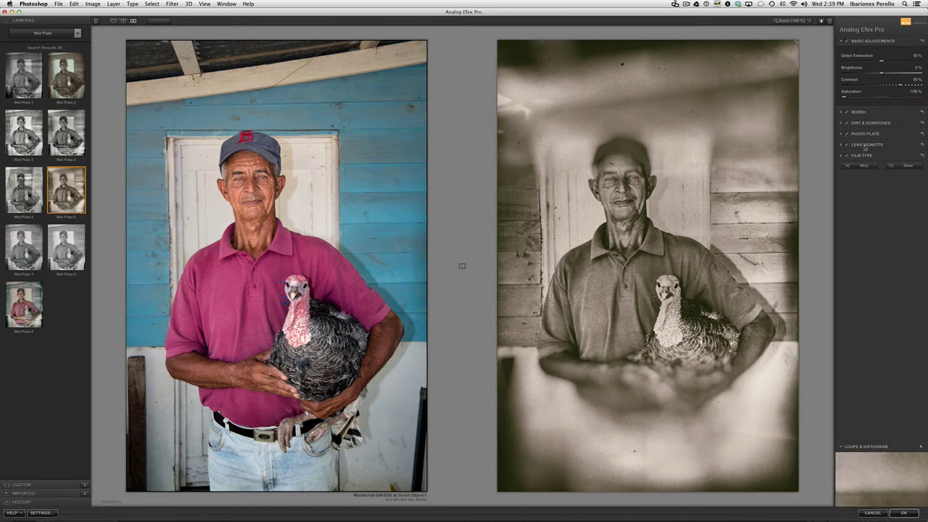
# Reshape the bokeh sharp area into an ellipse over the chest; set Blur Strength 51%, Boost Highlights 87%
pyautogui.click(841, 113)
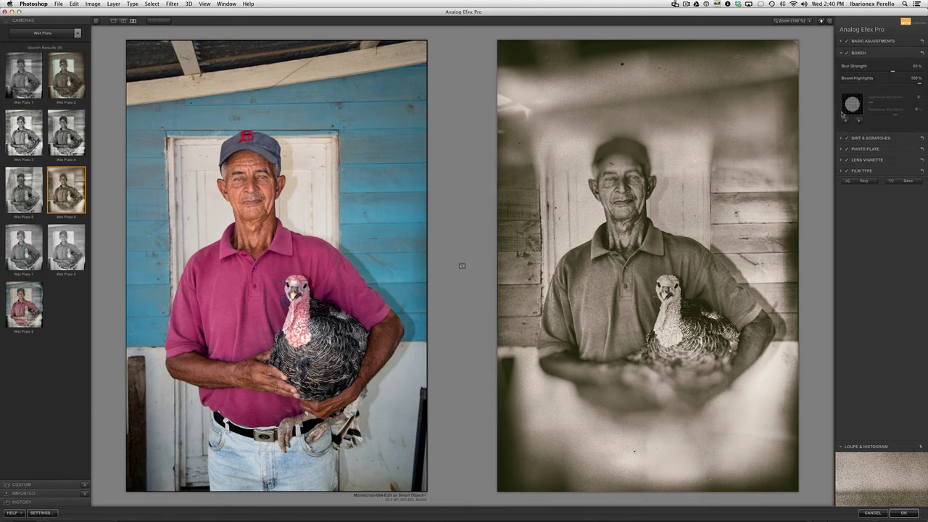
pyautogui.moveTo(647, 266)
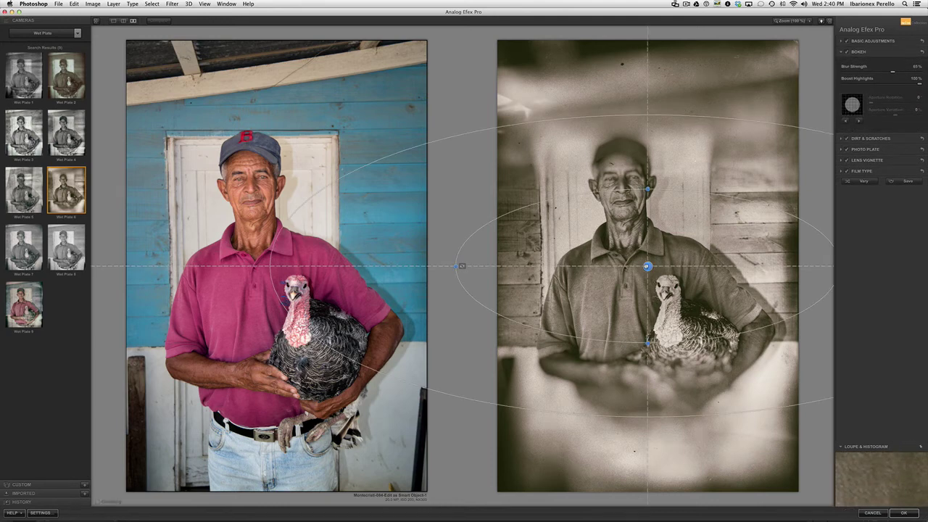
pyautogui.moveTo(647, 266); pyautogui.dragTo(640, 184)
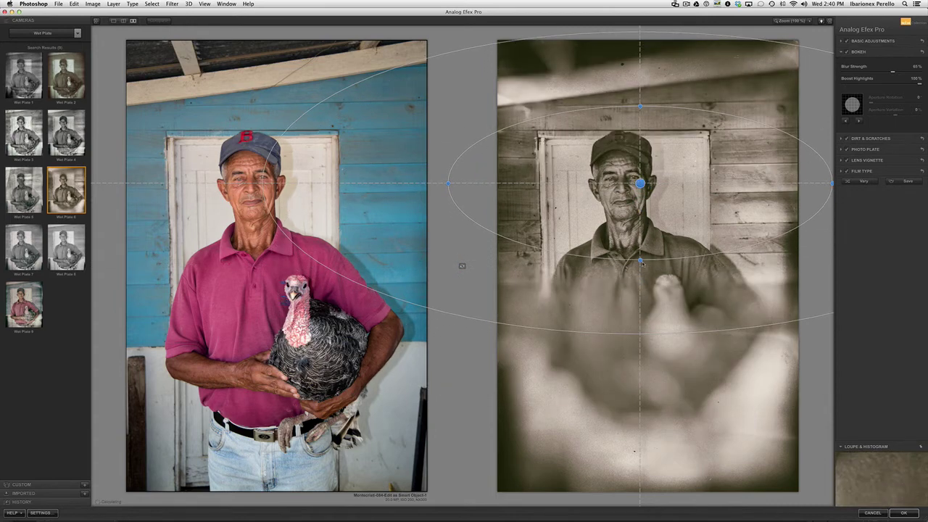
pyautogui.moveTo(640, 259); pyautogui.dragTo(656, 467)
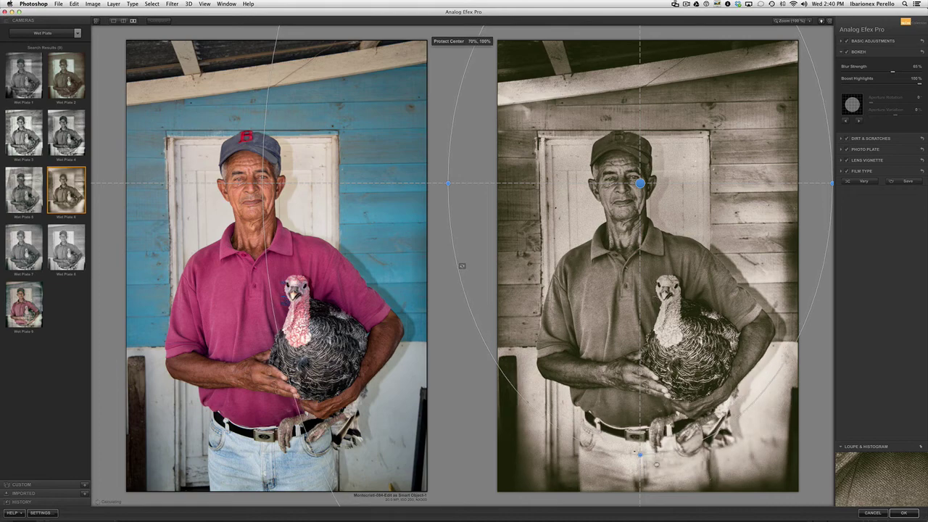
pyautogui.moveTo(448, 180); pyautogui.dragTo(546, 177)
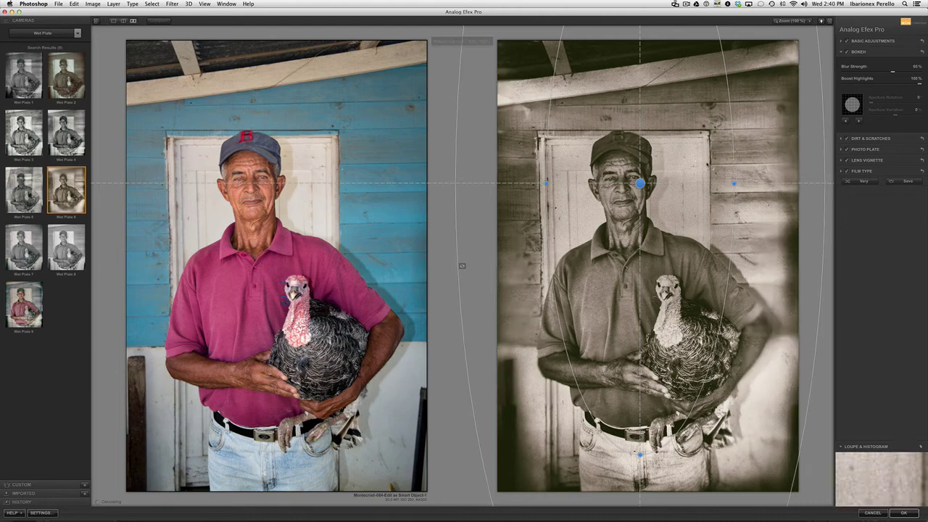
pyautogui.moveTo(640, 184); pyautogui.dragTo(650, 254)
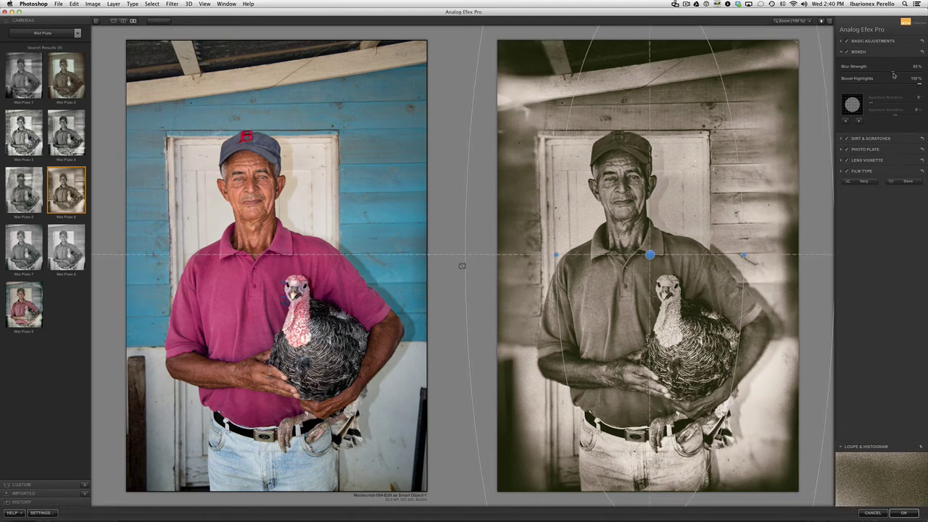
pyautogui.moveTo(893, 75); pyautogui.dragTo(882, 75)
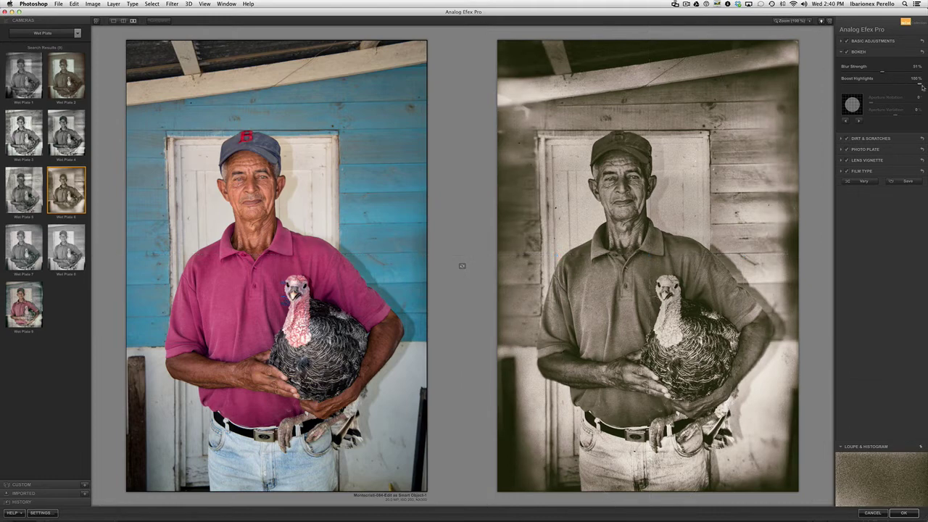
pyautogui.moveTo(922, 86); pyautogui.dragTo(896, 85)
# Compare the photo plate effect on and off, then switch its textures to Corroded
pyautogui.click(841, 52)
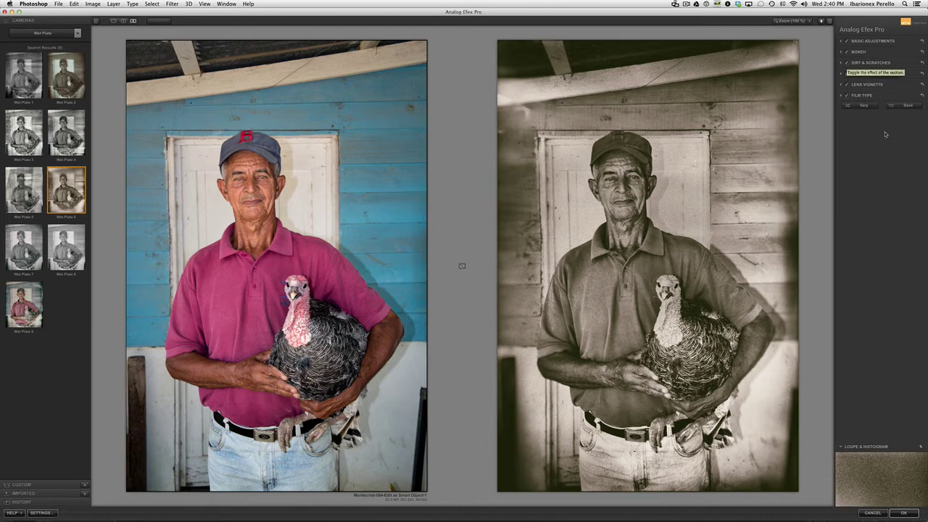
pyautogui.click(847, 74)
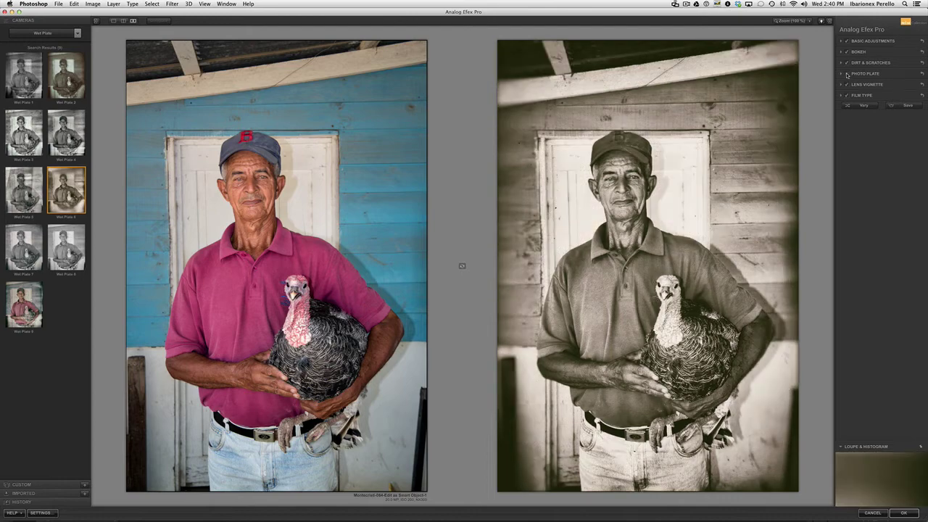
pyautogui.click(847, 74)
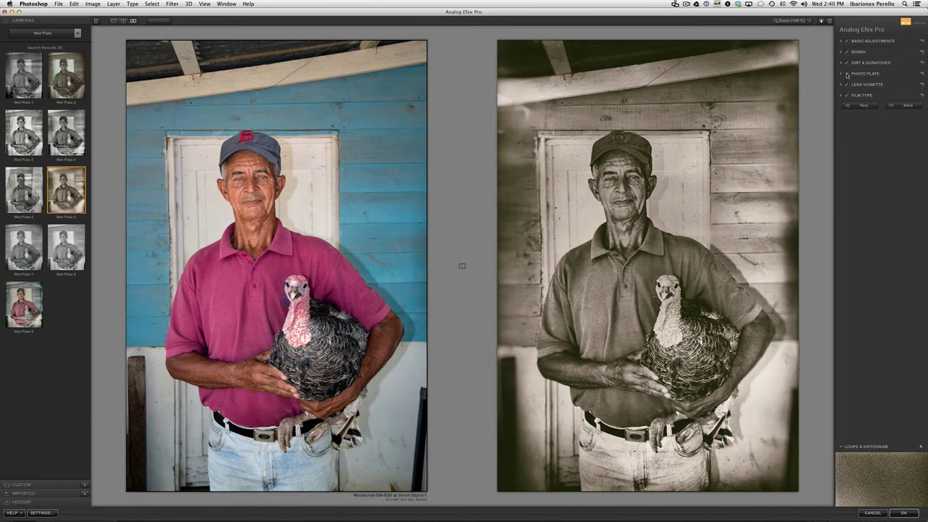
pyautogui.click(846, 75)
pyautogui.click(846, 74)
pyautogui.click(841, 74)
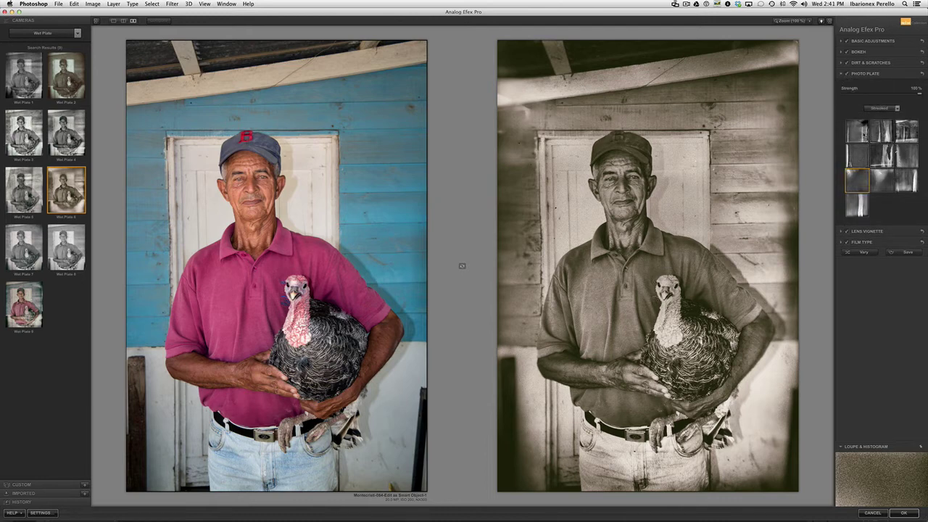
pyautogui.click(897, 109)
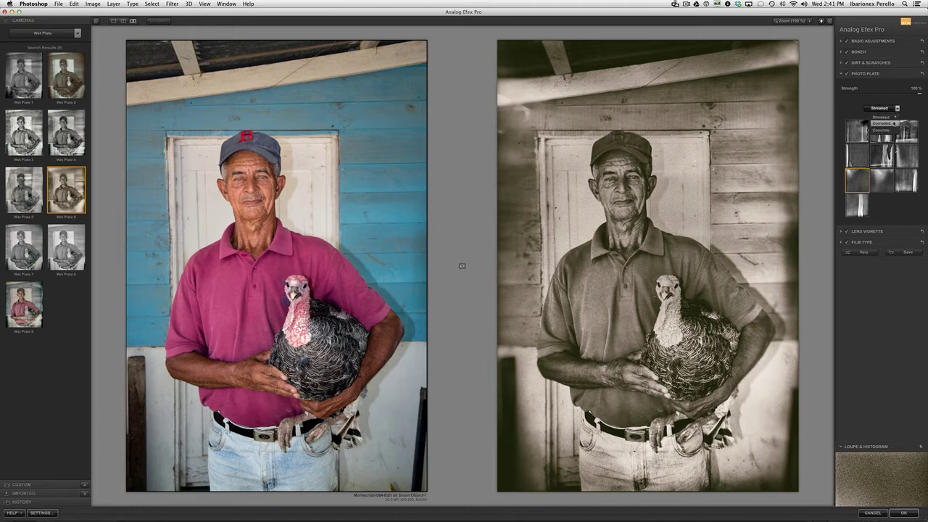
pyautogui.click(894, 123)
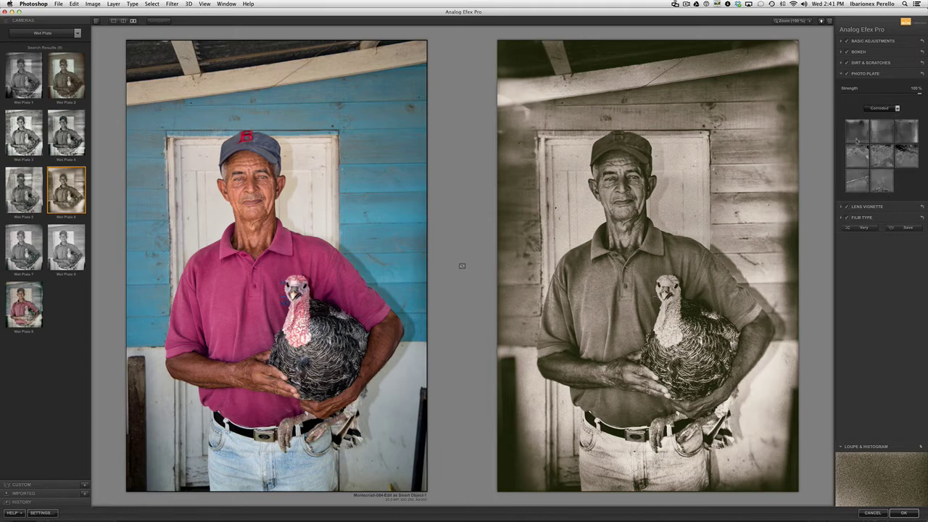
# Preview several Corroded plate textures, keep the preferred one, and lower Strength to about 75%
pyautogui.click(857, 140)
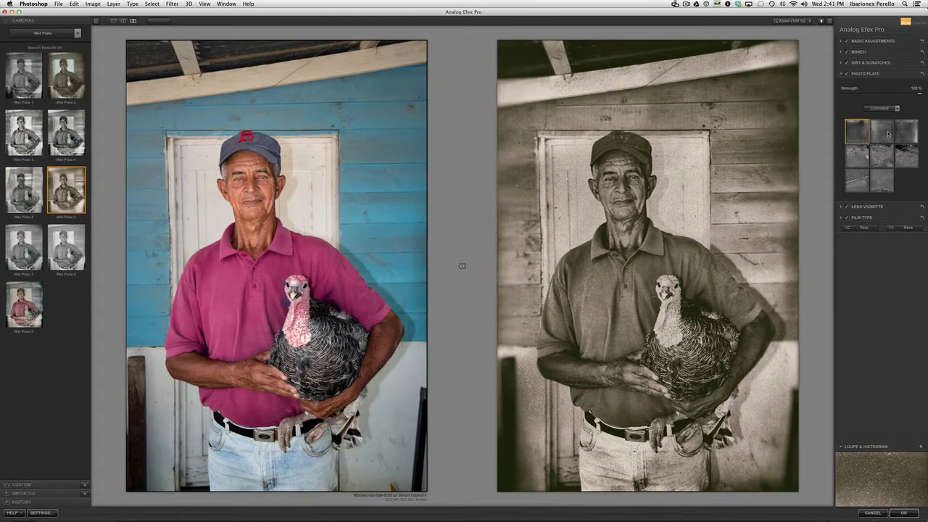
pyautogui.click(882, 131)
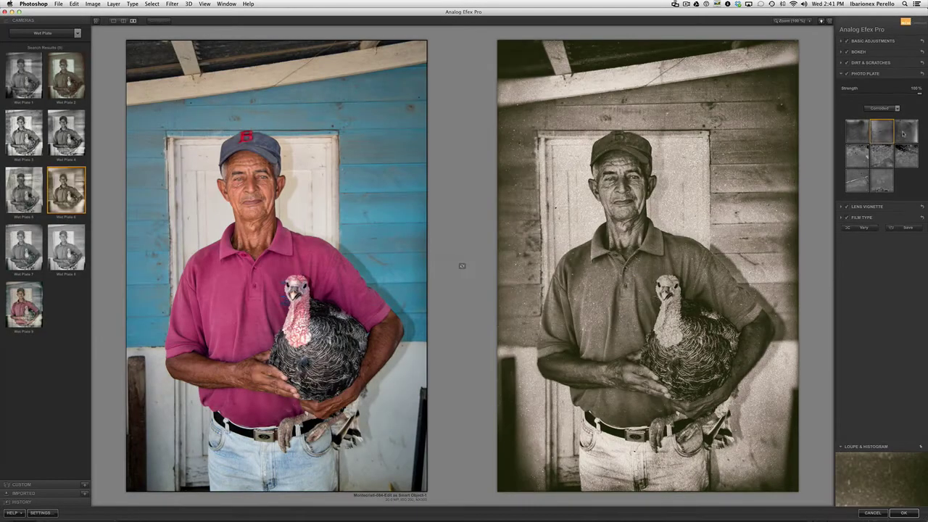
pyautogui.click(905, 131)
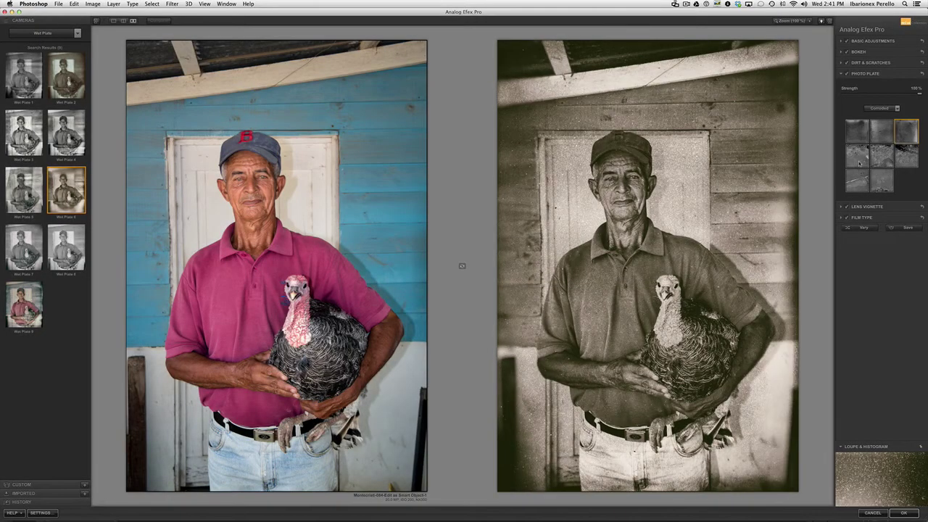
pyautogui.click(861, 162)
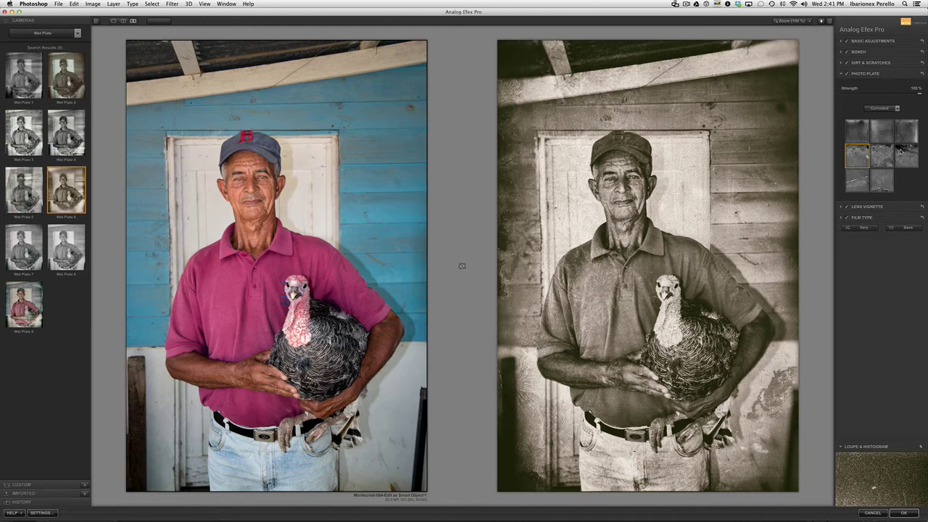
pyautogui.click(902, 151)
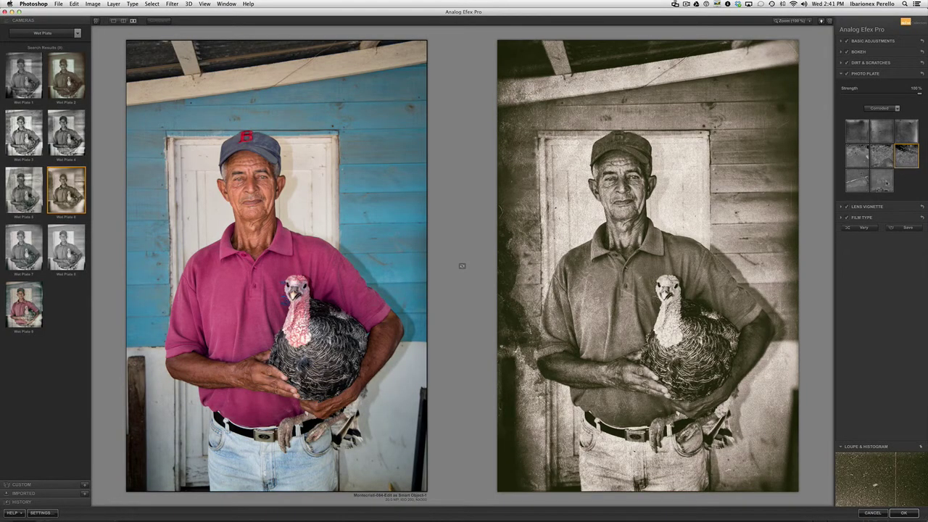
pyautogui.click(884, 181)
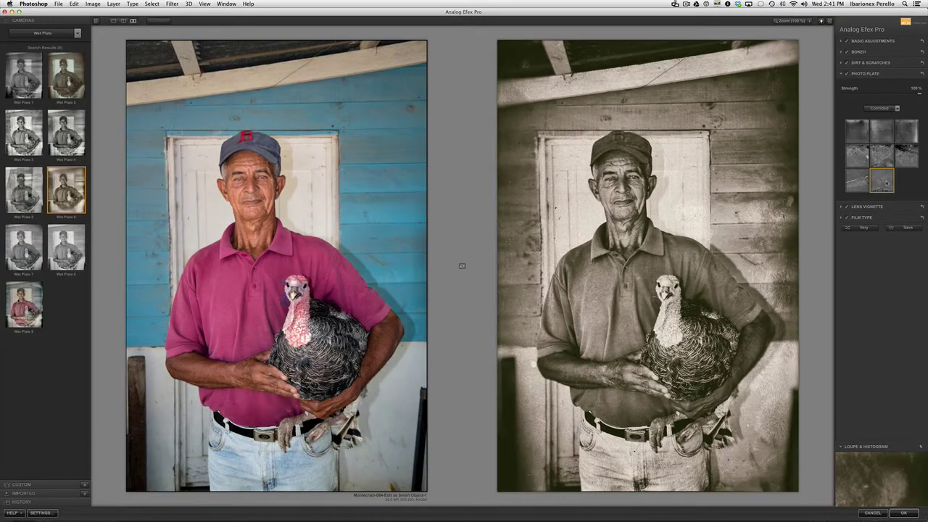
pyautogui.click(857, 183)
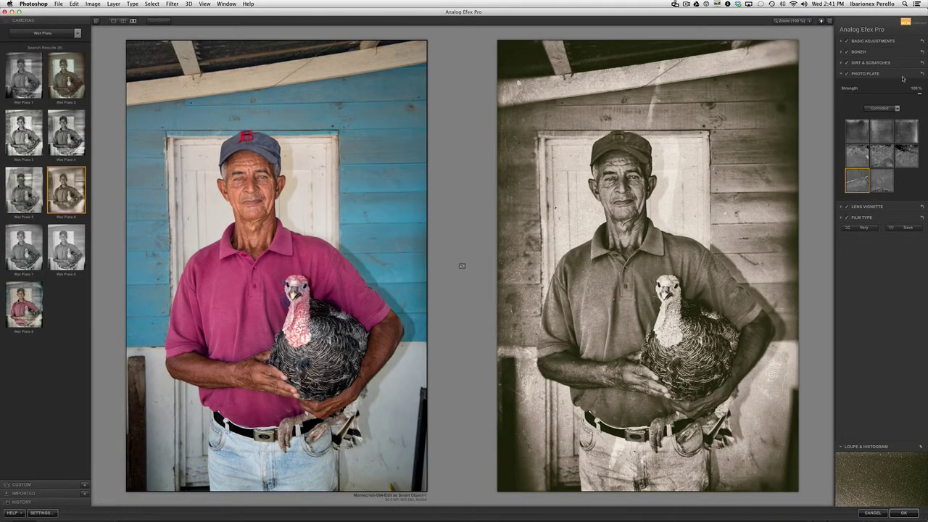
pyautogui.click(906, 155)
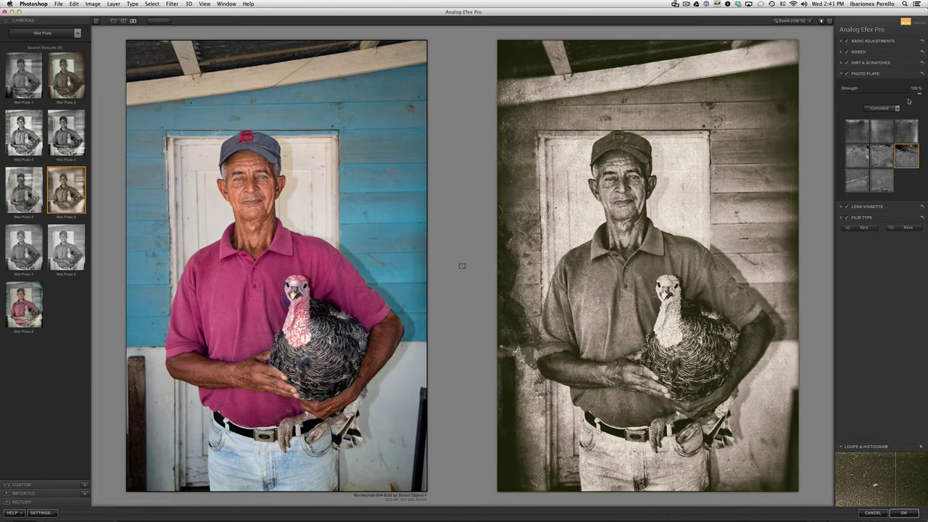
pyautogui.moveTo(918, 95); pyautogui.dragTo(896, 94)
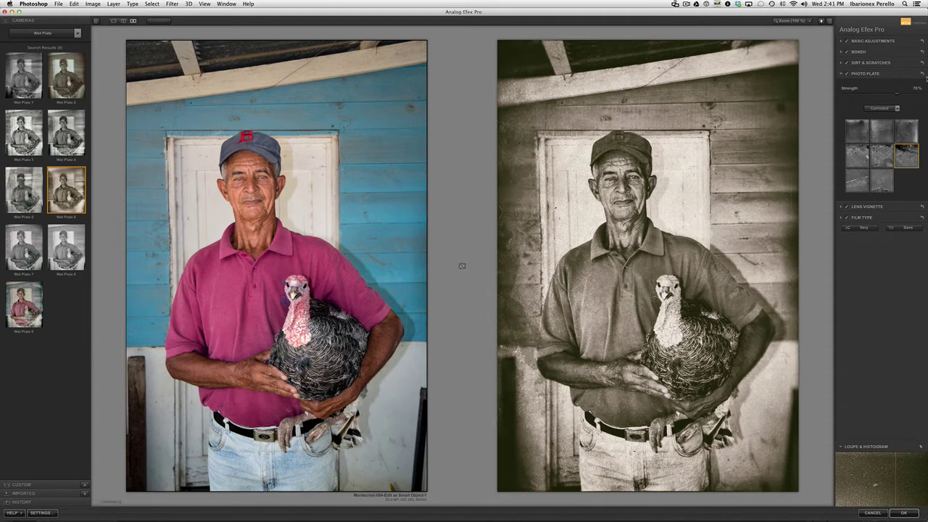
pyautogui.click(841, 74)
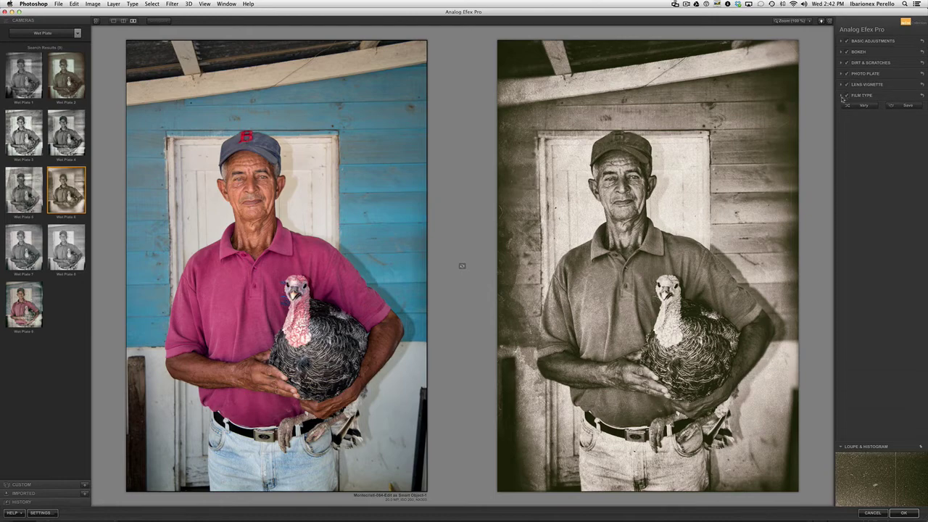
# Move the Warm film's Neutral/Faded slider to about 43% and nudge the grain toward Hard
pyautogui.click(847, 96)
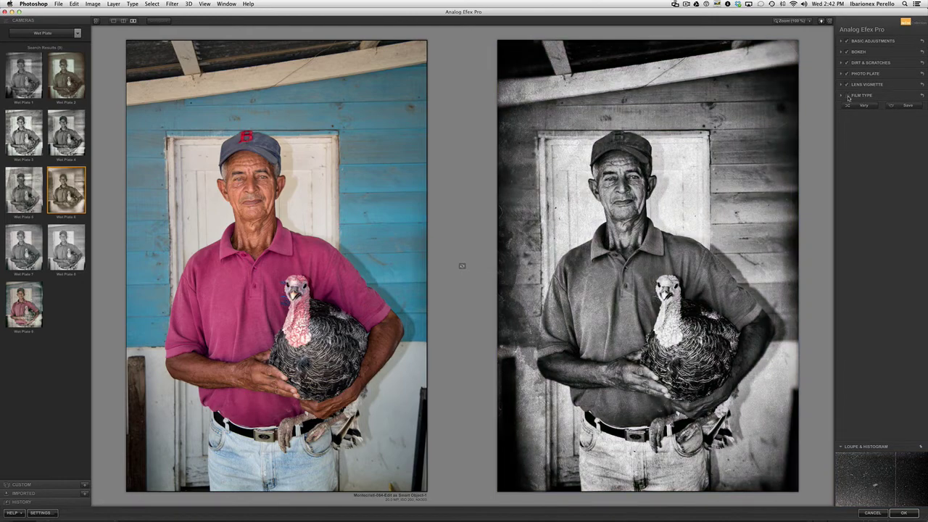
pyautogui.click(846, 96)
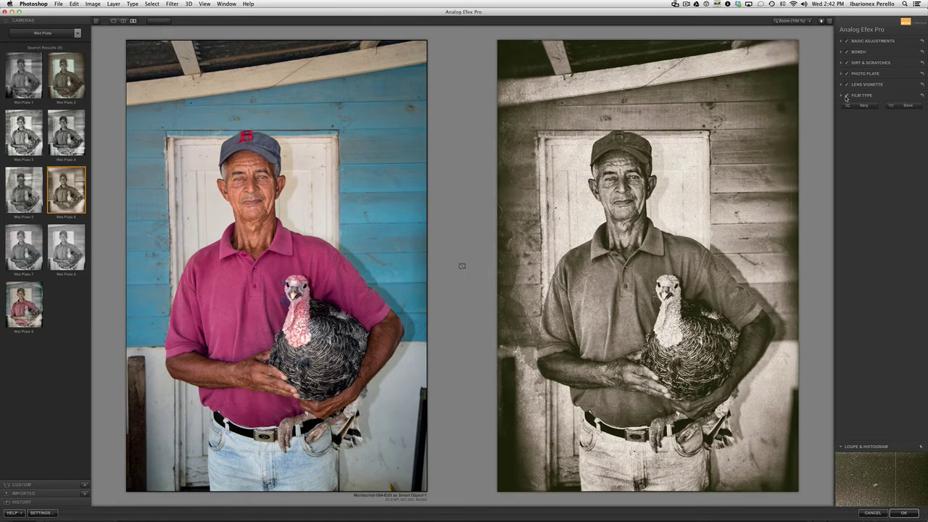
pyautogui.click(842, 95)
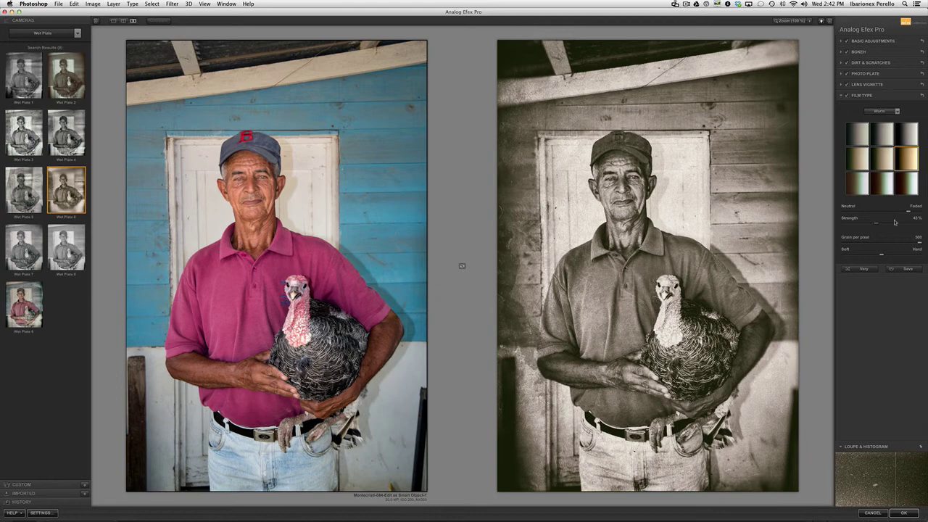
pyautogui.moveTo(902, 214)
pyautogui.mouseDown()
pyautogui.moveTo(859, 215)
pyautogui.moveTo(897, 214)
pyautogui.mouseUp()
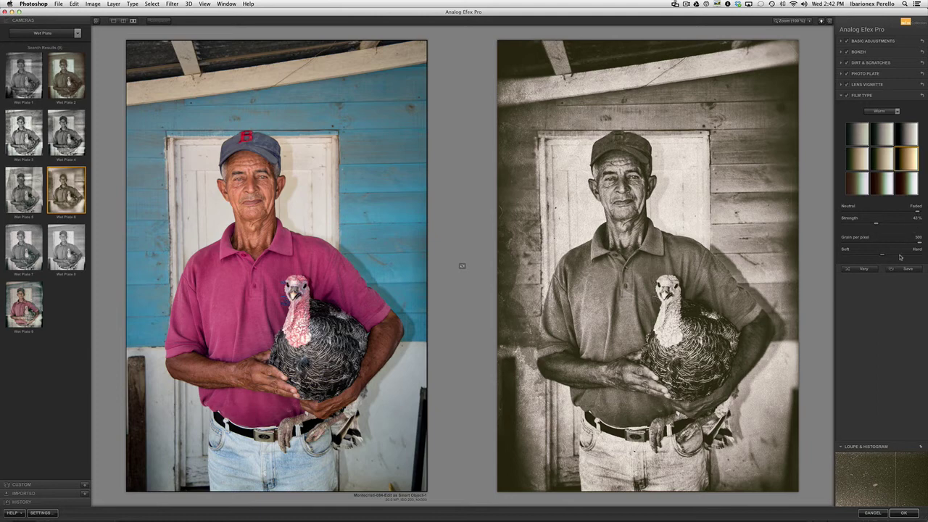
pyautogui.moveTo(881, 256); pyautogui.dragTo(891, 255)
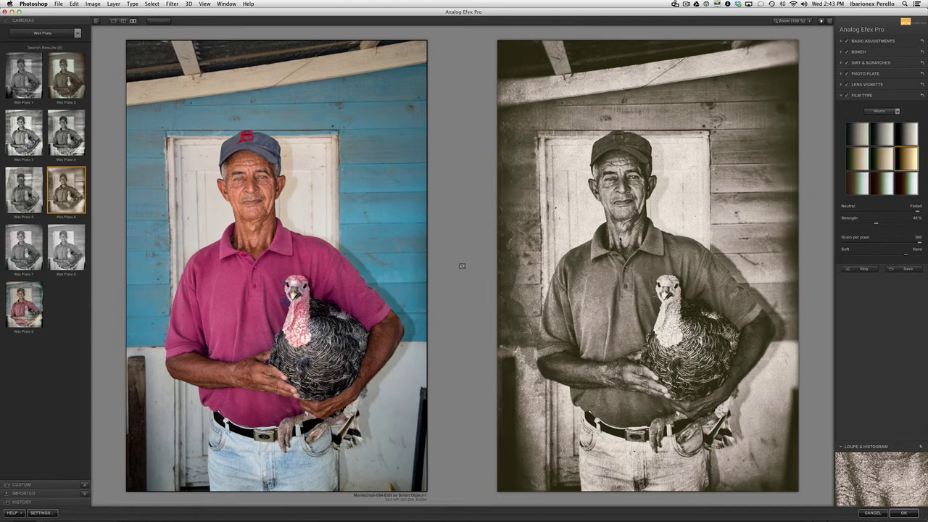
# Cancel the Analog Efex edit, close the turkey portrait with Don't Save, and return to Lightroom
pyautogui.click(874, 514)
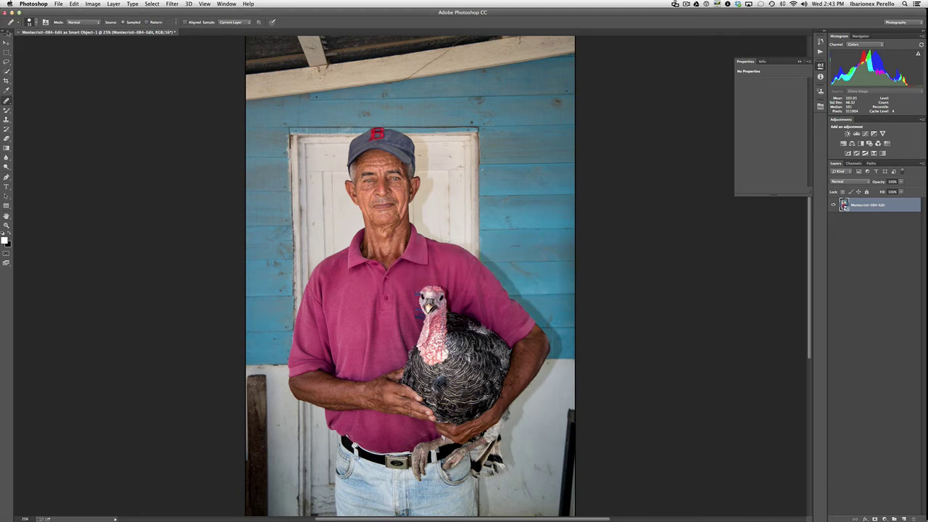
pyautogui.click(18, 33)
pyautogui.click(438, 169)
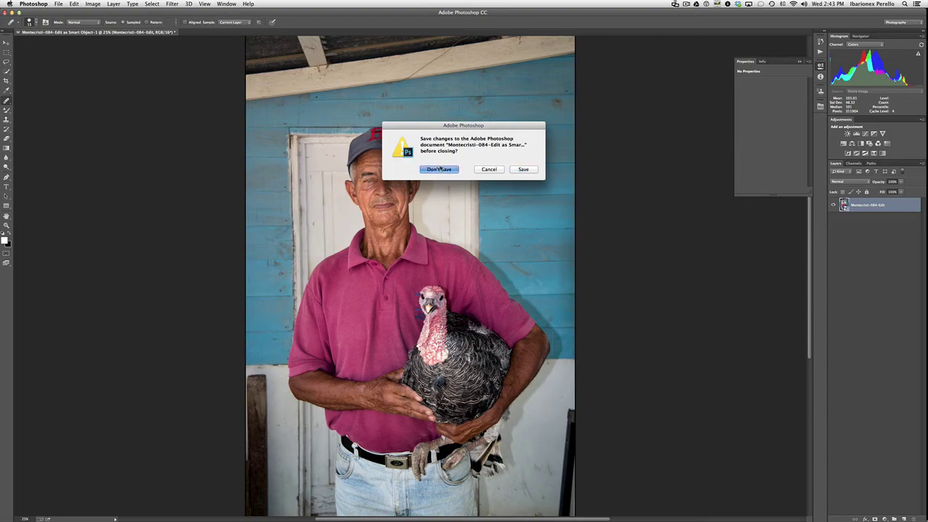
pyautogui.press('super+Tab')
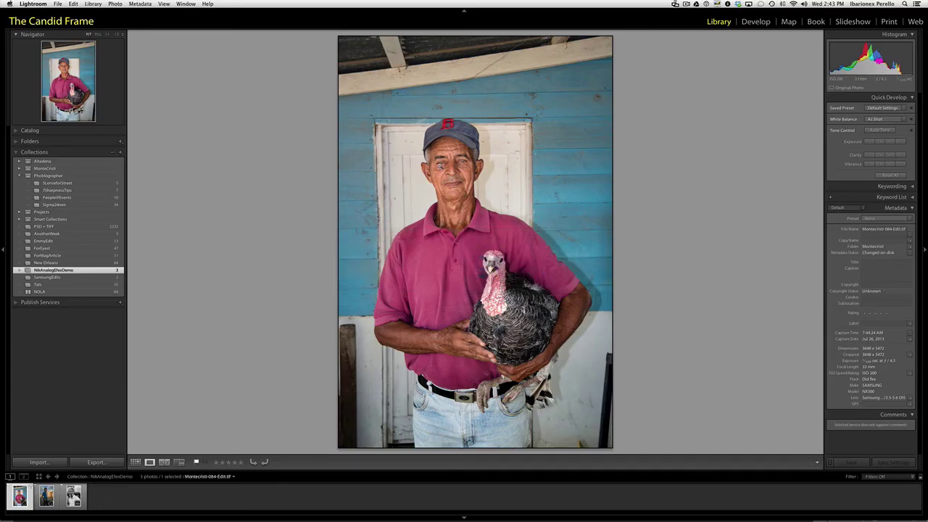
# Open the white-haired man's black-and-white portrait in Photoshop as a smart object
pyautogui.click(74, 499)
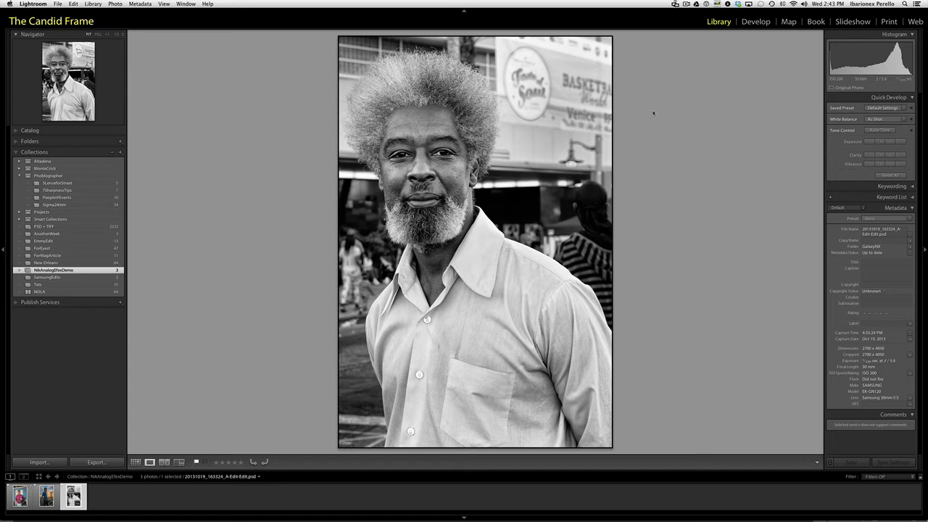
pyautogui.click(116, 3)
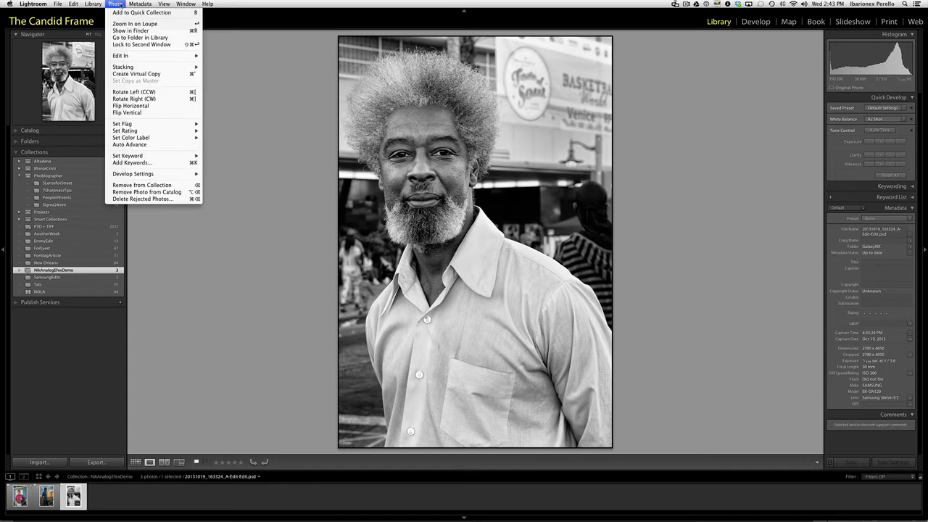
pyautogui.moveTo(138, 60)
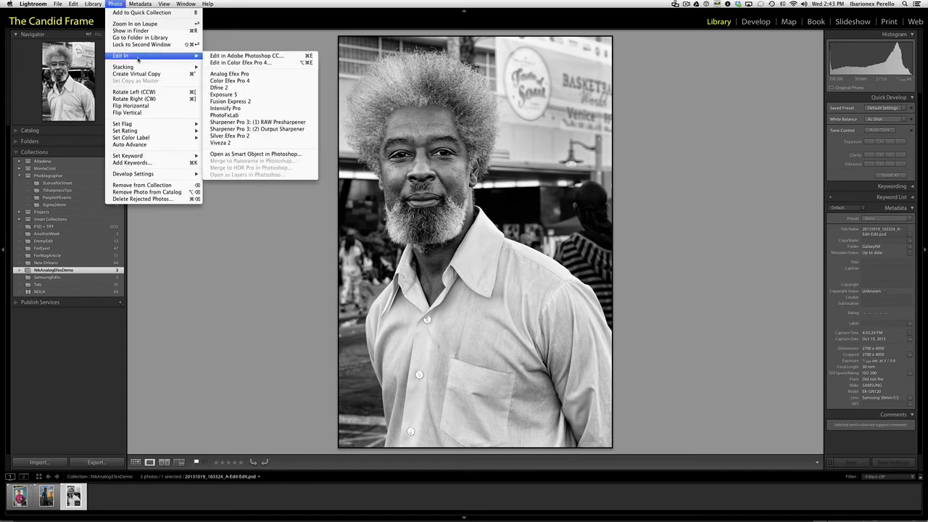
pyautogui.click(276, 155)
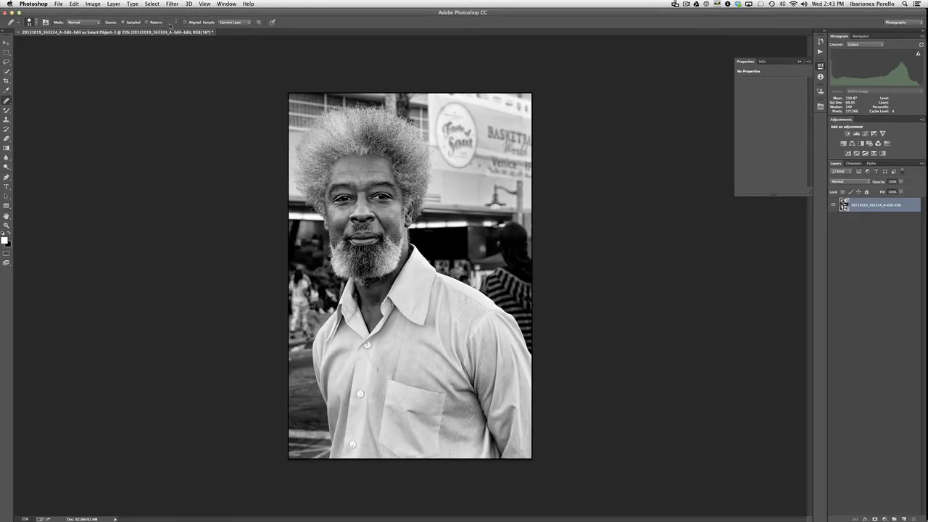
# Launch Filter > Nik Collection > Analog Efex Pro on the grey-haired man's portrait
pyautogui.click(172, 3)
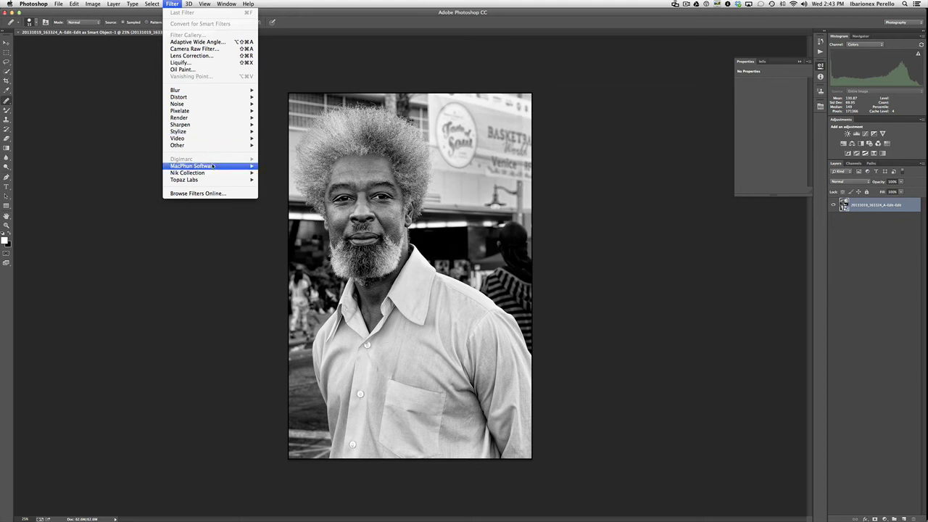
pyautogui.moveTo(214, 174)
pyautogui.click(288, 172)
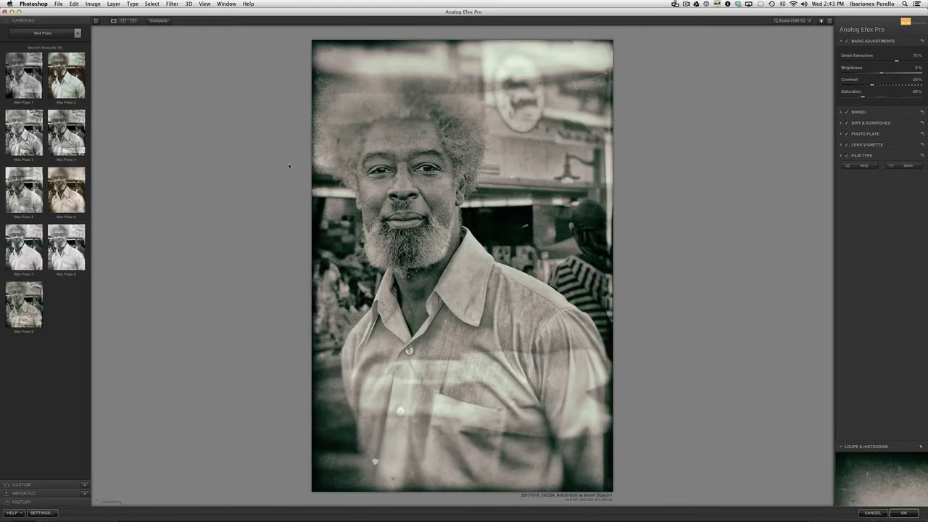
# Compare the Vintage Camera 2, 4 and 9 presets and settle on Vintage Camera 4
pyautogui.click(78, 33)
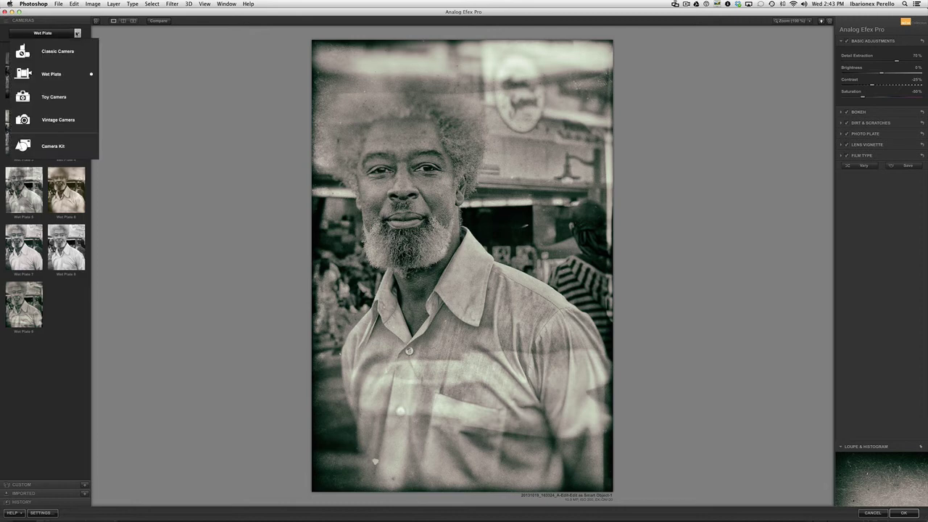
pyautogui.click(58, 120)
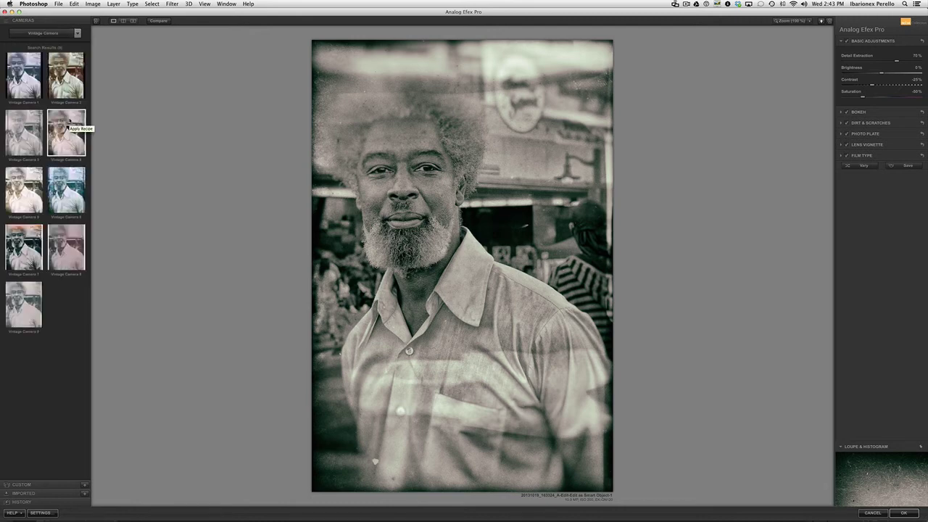
pyautogui.click(57, 75)
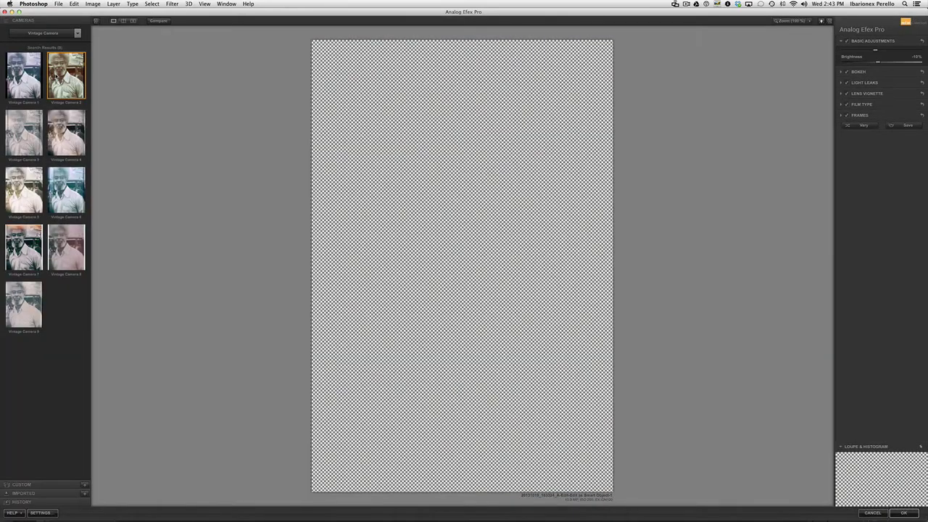
pyautogui.click(66, 138)
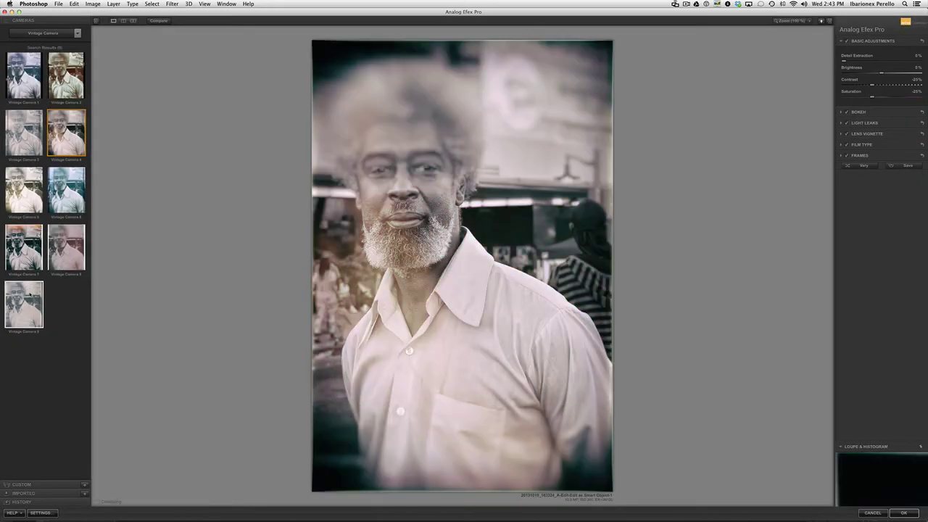
pyautogui.click(28, 294)
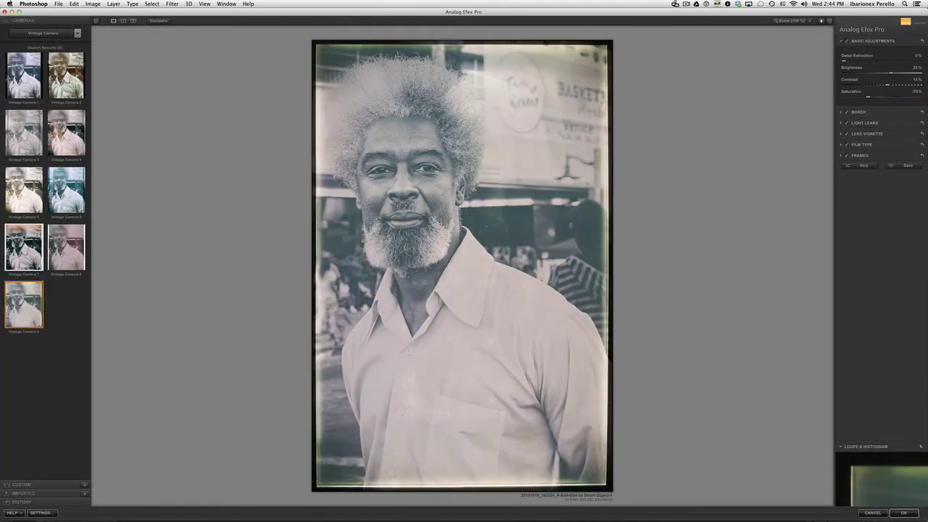
pyautogui.click(75, 147)
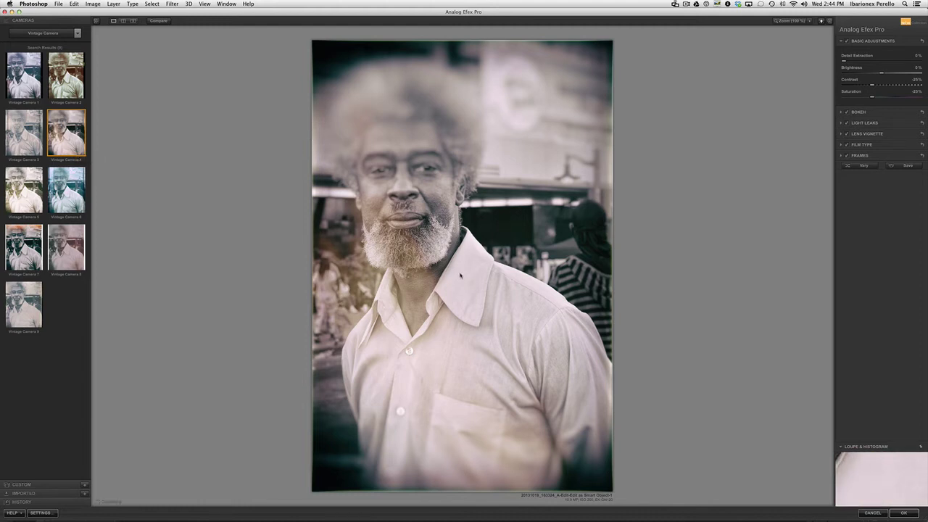
# Centre the bokeh on the man's eyes, enlarge the sharp area, and set Blur Strength to 41%
pyautogui.click(840, 114)
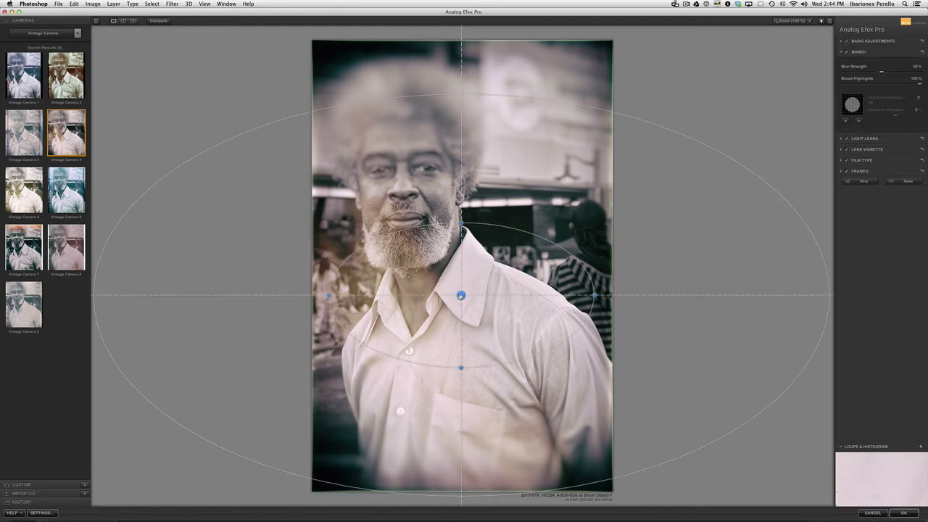
pyautogui.moveTo(461, 295); pyautogui.dragTo(450, 201)
pyautogui.moveTo(434, 167); pyautogui.dragTo(436, 171)
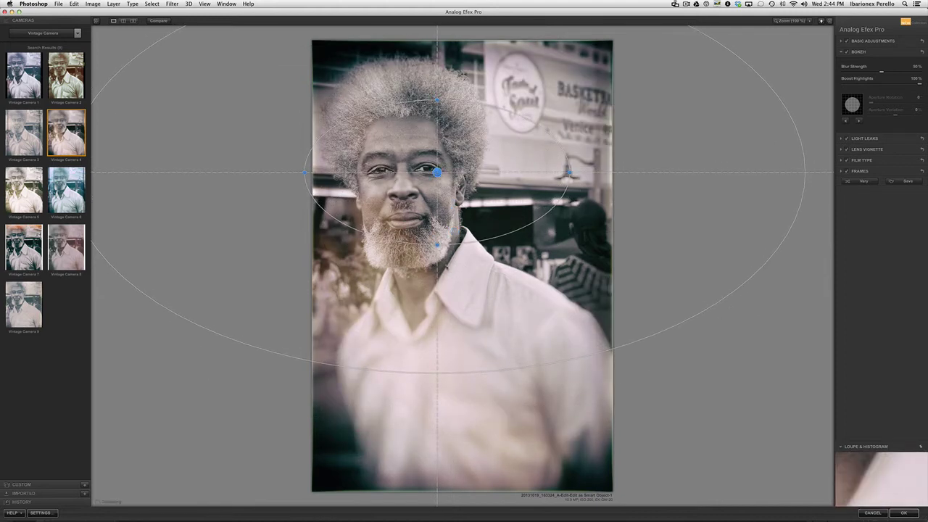
pyautogui.moveTo(438, 246)
pyautogui.moveTo(438, 247); pyautogui.dragTo(451, 352)
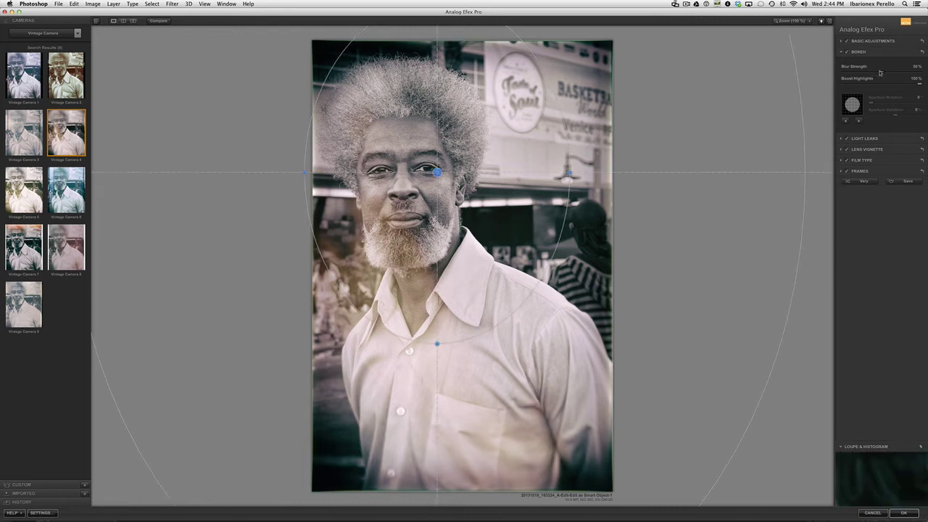
pyautogui.moveTo(881, 73); pyautogui.dragTo(874, 75)
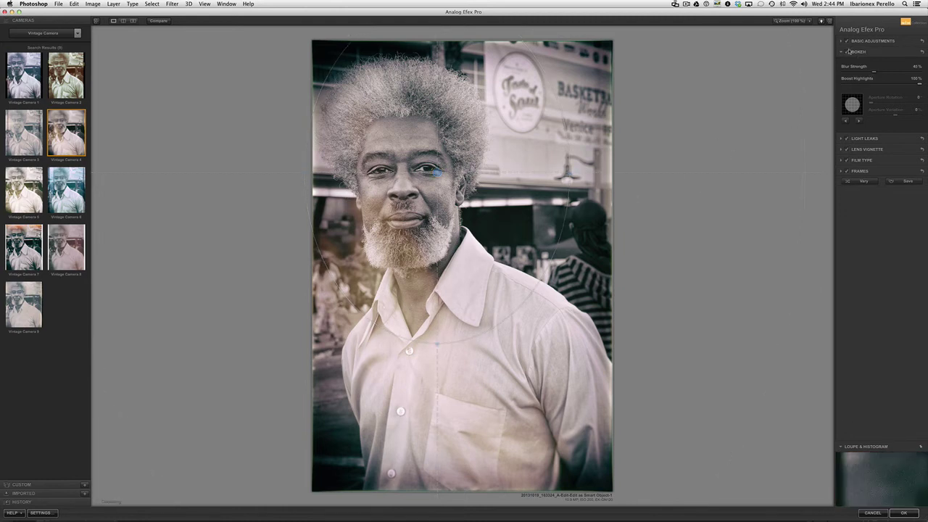
pyautogui.click(842, 52)
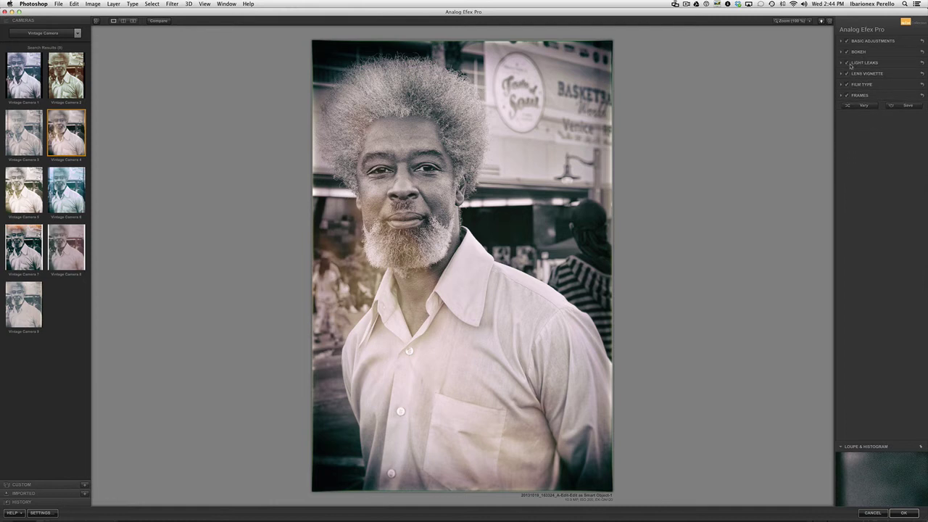
# Compare the light leak on and off and move it to the photo's upper right
pyautogui.click(847, 63)
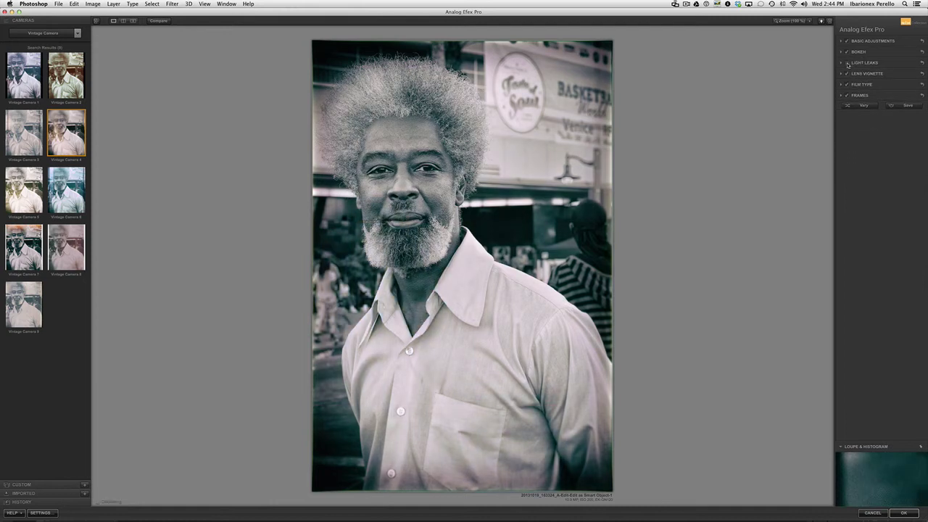
pyautogui.click(847, 63)
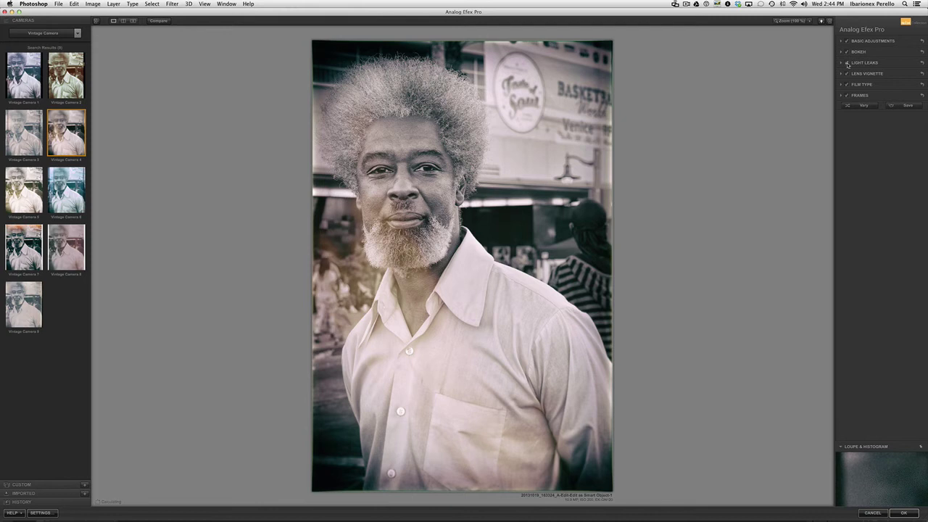
pyautogui.click(847, 63)
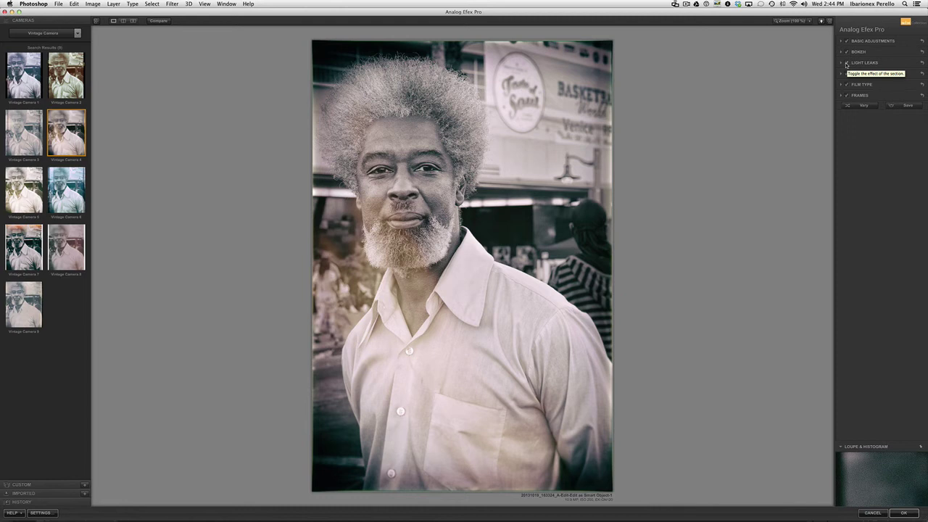
pyautogui.click(841, 63)
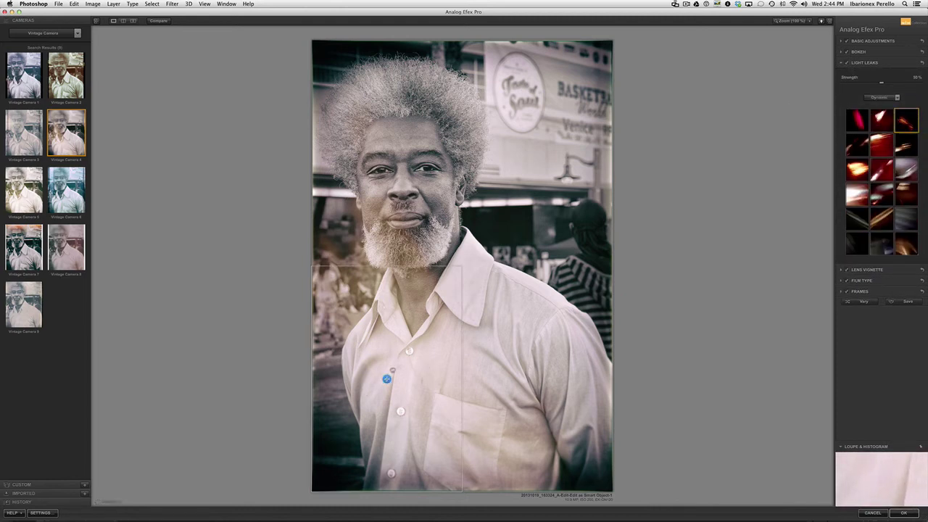
pyautogui.moveTo(384, 377)
pyautogui.mouseDown()
pyautogui.moveTo(464, 304)
pyautogui.moveTo(537, 153)
pyautogui.mouseUp()
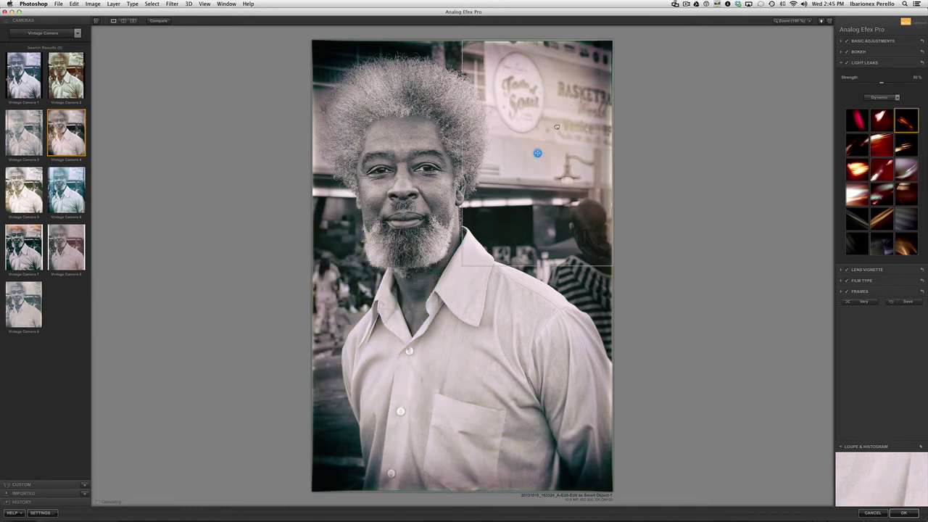
# Try two other light leak patterns, then switch Light Leaks off
pyautogui.click(896, 97)
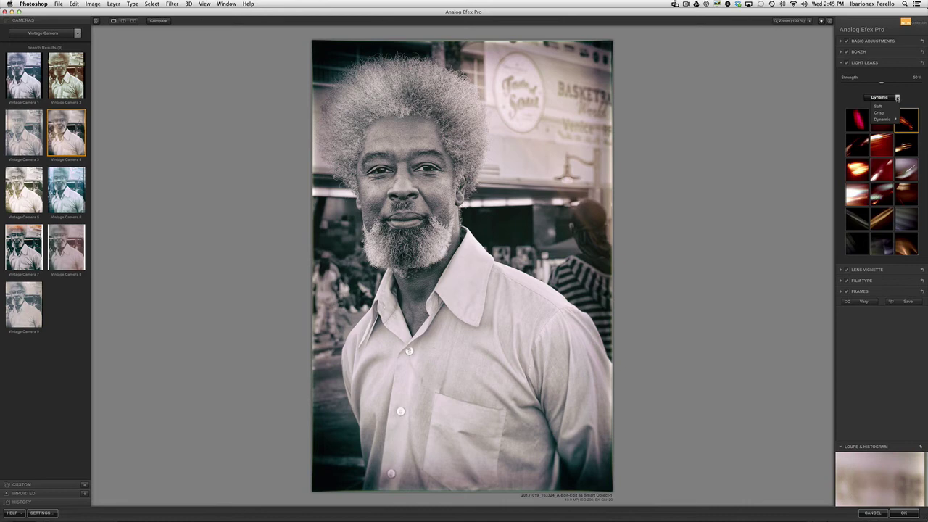
pyautogui.click(906, 170)
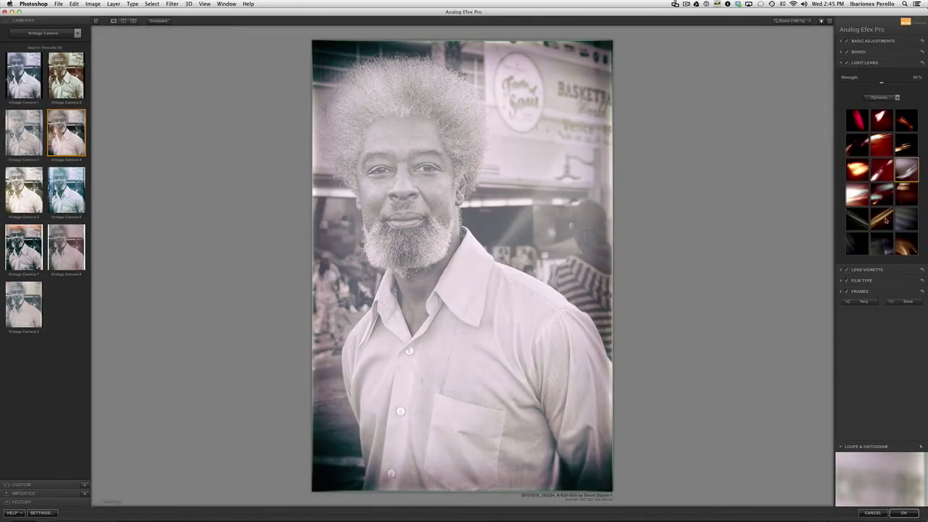
pyautogui.click(882, 205)
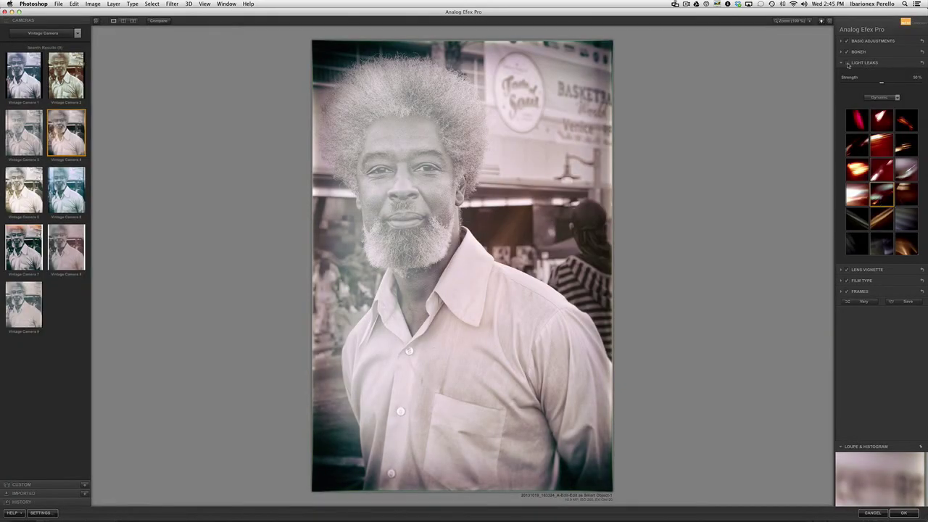
pyautogui.click(847, 64)
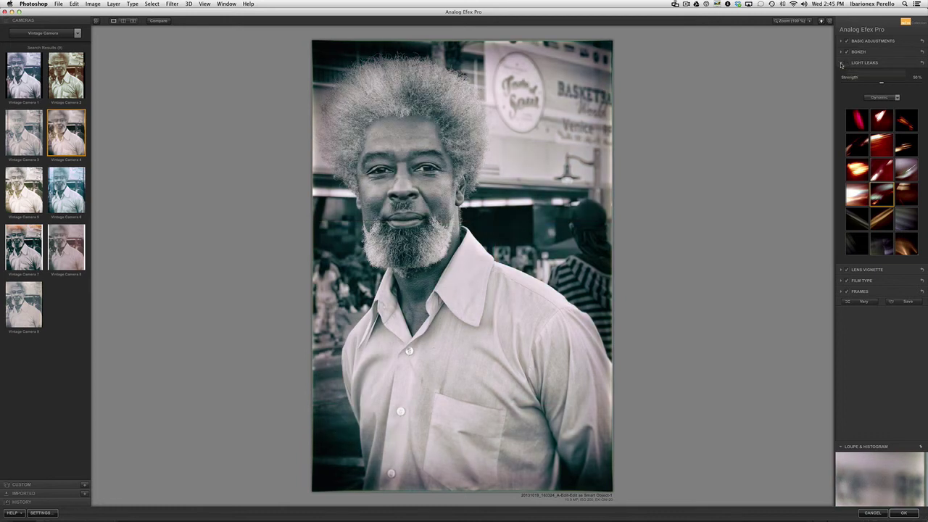
pyautogui.click(841, 64)
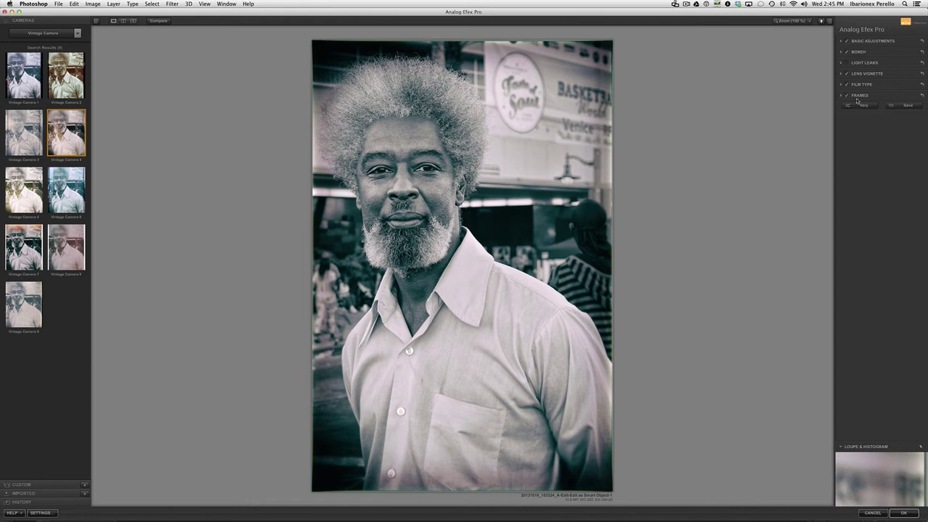
# Switch the frame set from Lightbox to White and apply the ragged-edged row-3 left frame
pyautogui.click(841, 95)
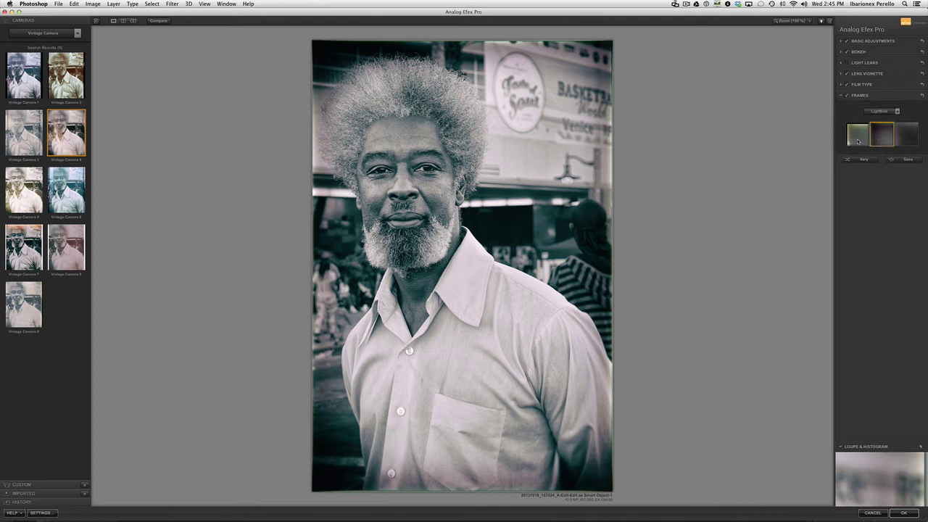
pyautogui.click(913, 139)
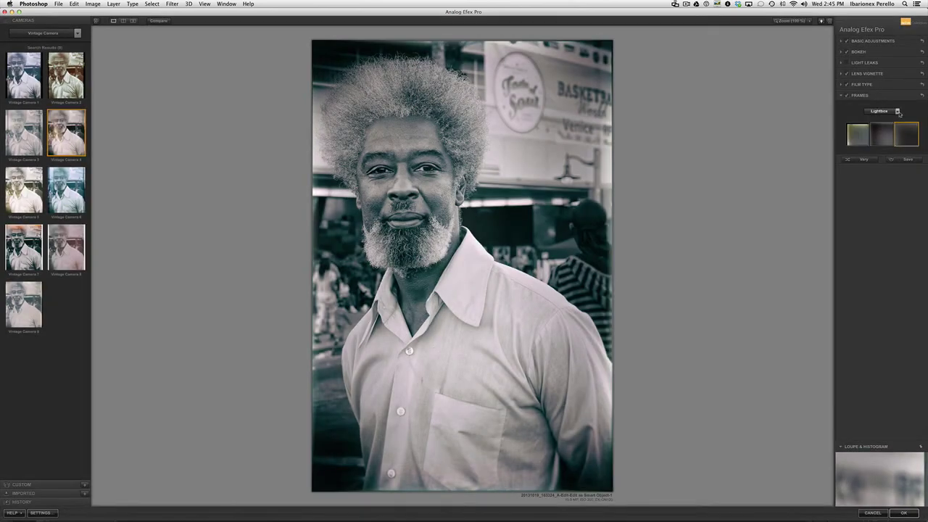
pyautogui.click(899, 111)
pyautogui.click(884, 128)
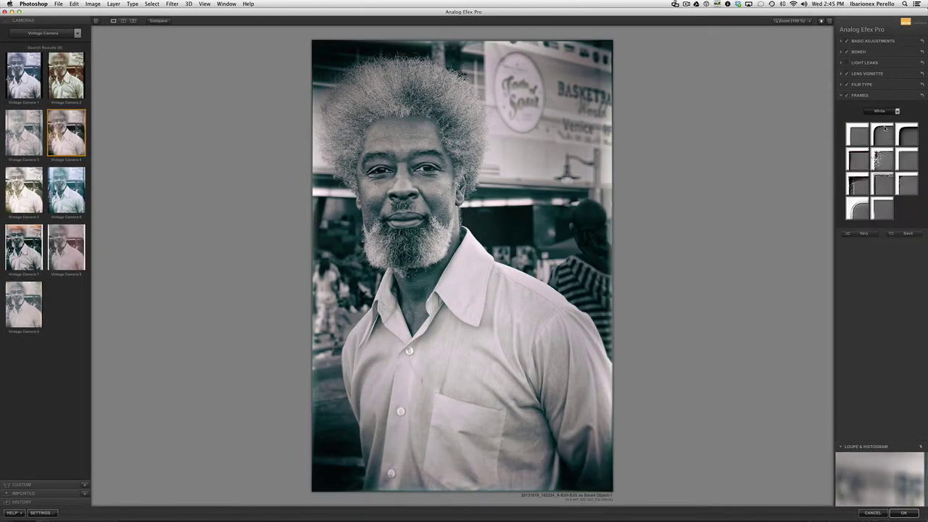
pyautogui.click(862, 139)
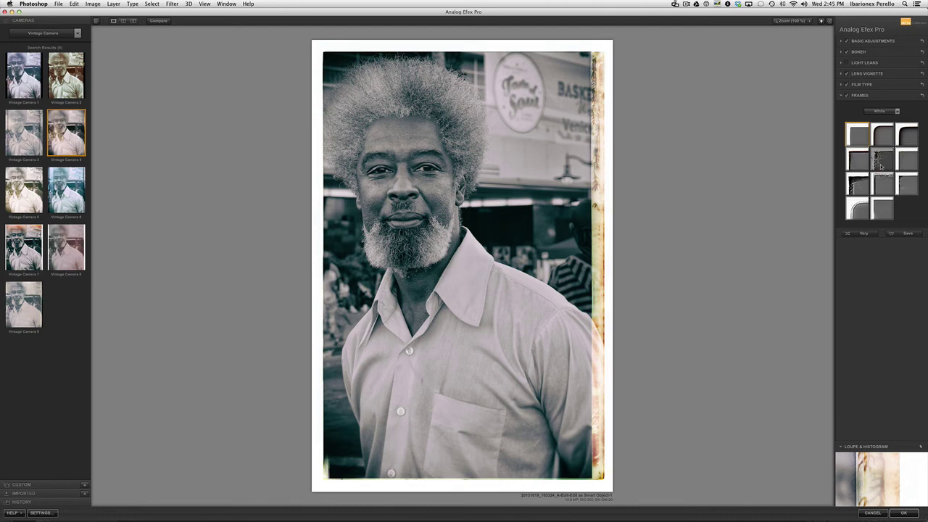
pyautogui.click(881, 162)
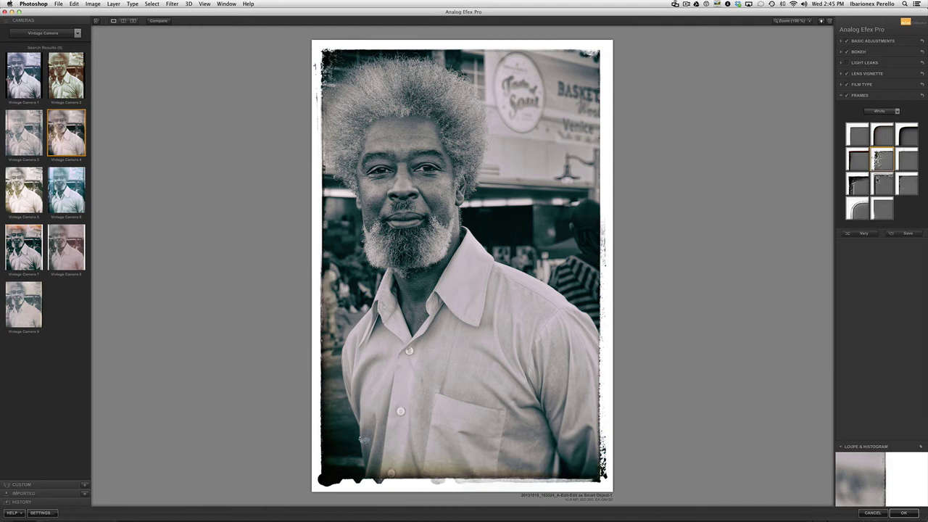
pyautogui.click(859, 187)
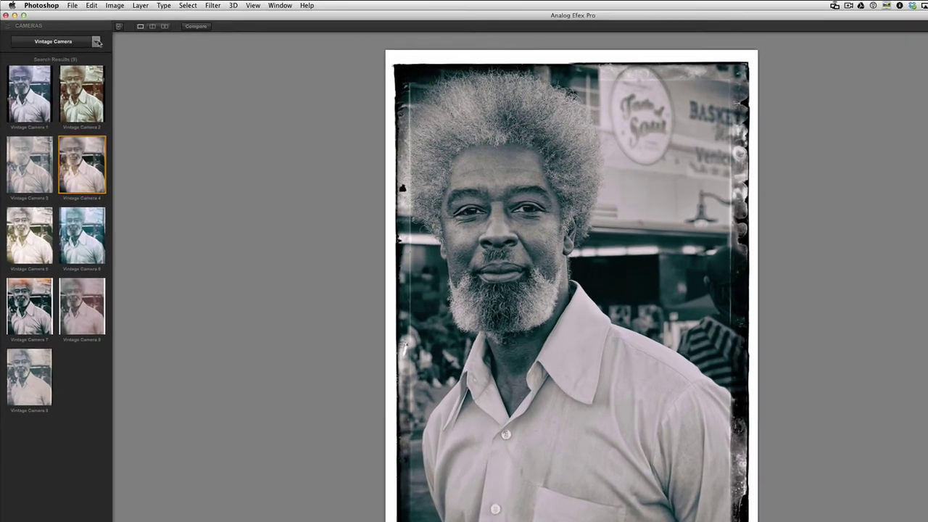
pyautogui.click(78, 34)
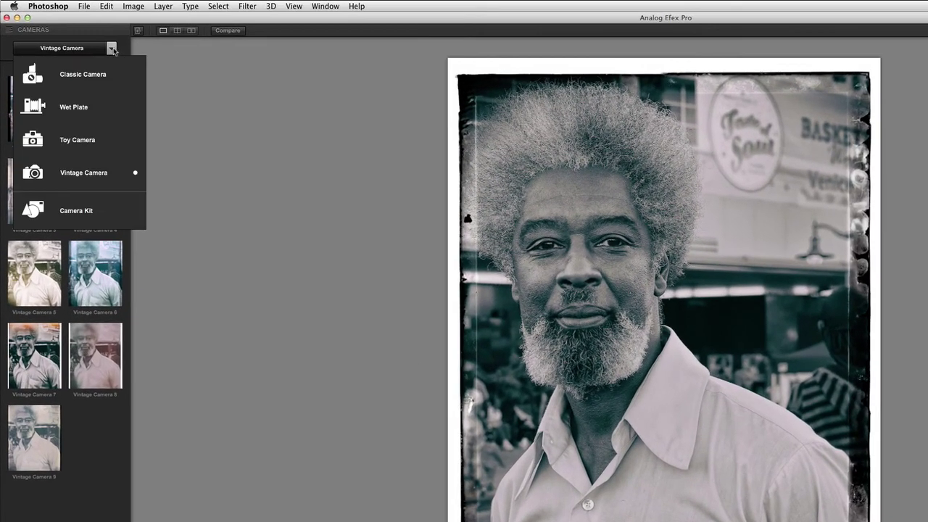
# In Camera Kit, add Levels & Curves with an S-curve that lifts midtones and deepens shadows
pyautogui.click(85, 211)
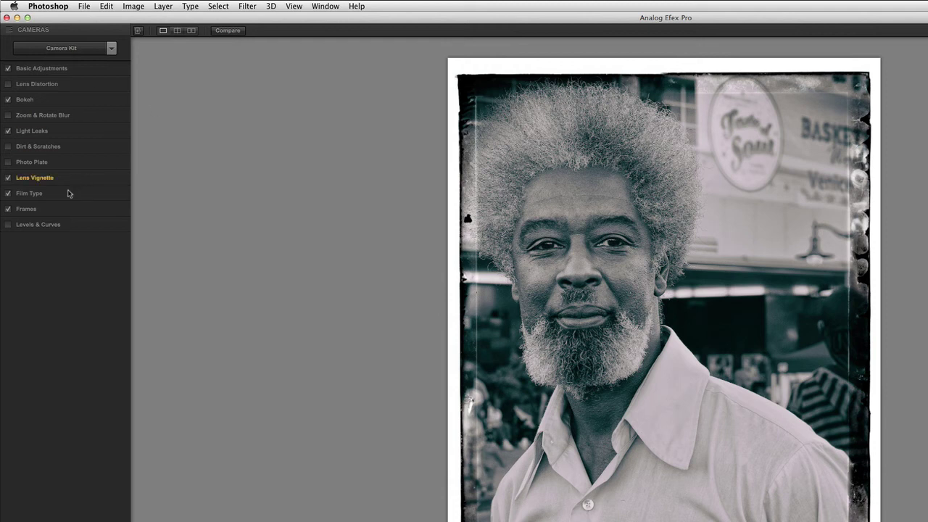
pyautogui.click(9, 228)
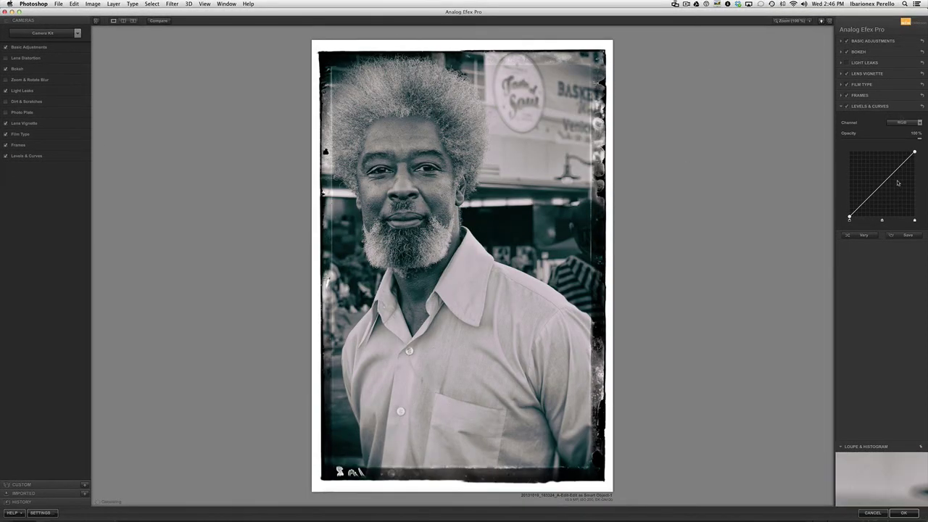
pyautogui.moveTo(898, 170); pyautogui.dragTo(897, 166)
pyautogui.moveTo(865, 202); pyautogui.dragTo(879, 184)
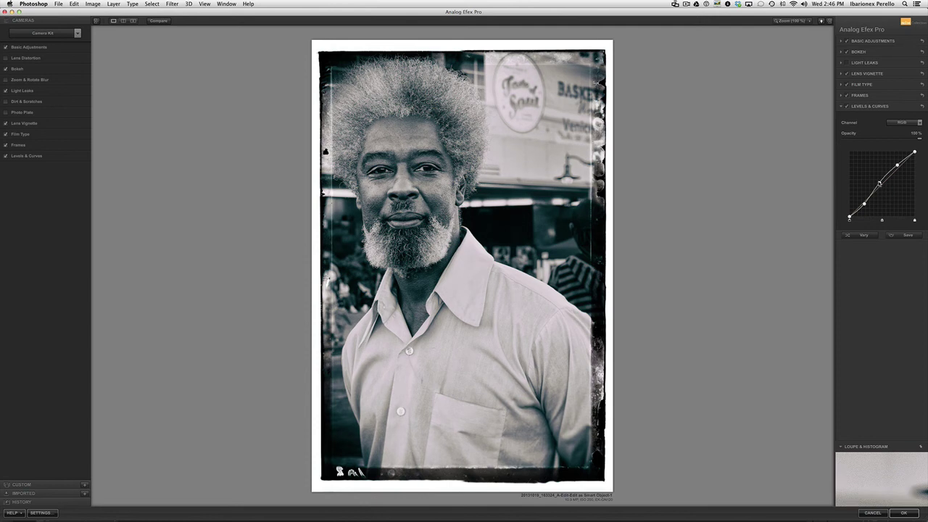
pyautogui.click(846, 107)
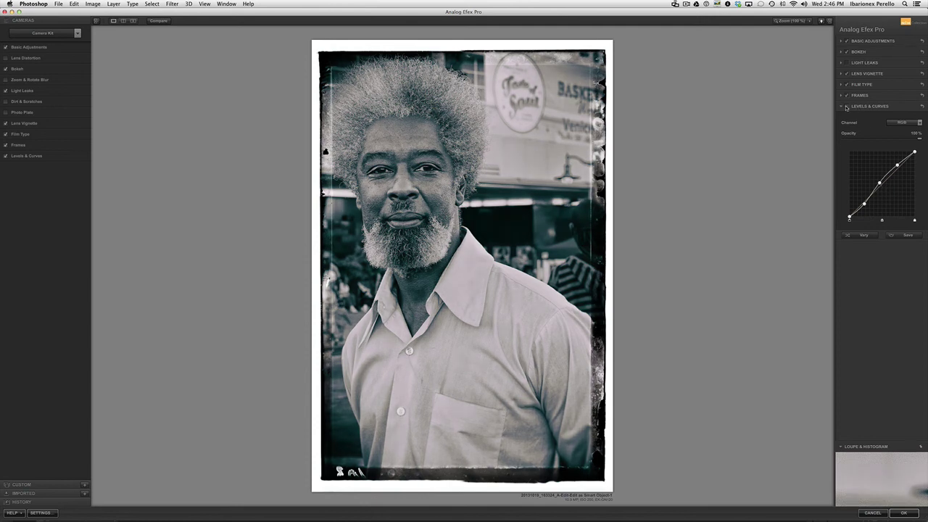
pyautogui.click(846, 107)
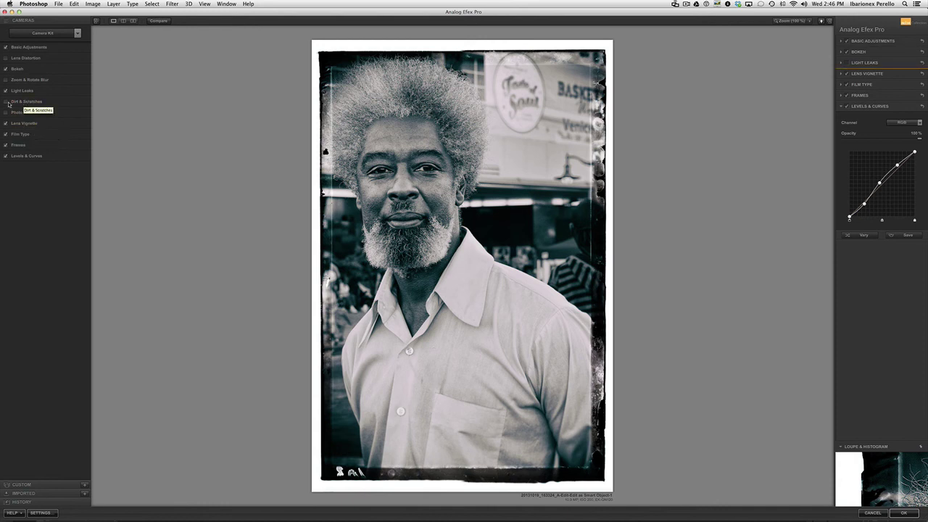
# Enable Dirt & Scratches and try heavy and lighter dirt textures, ending at 59% strength
pyautogui.click(7, 102)
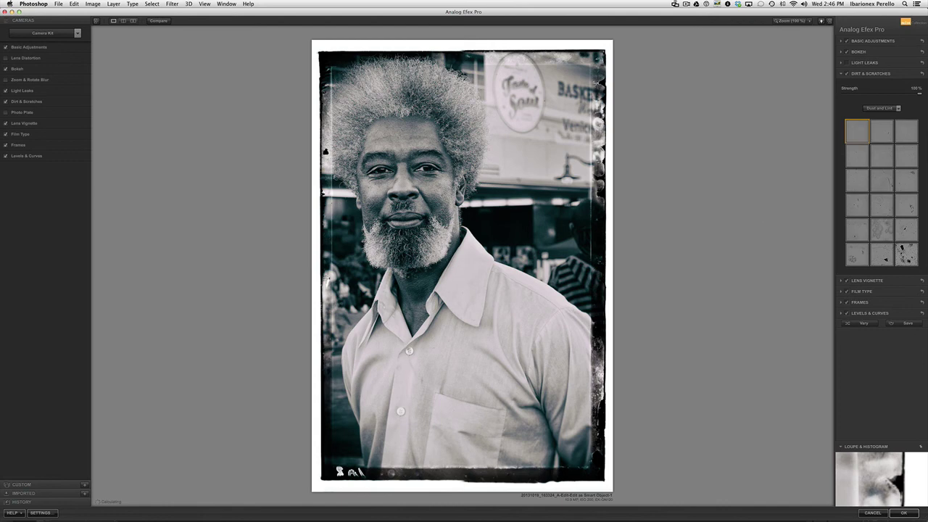
pyautogui.click(906, 254)
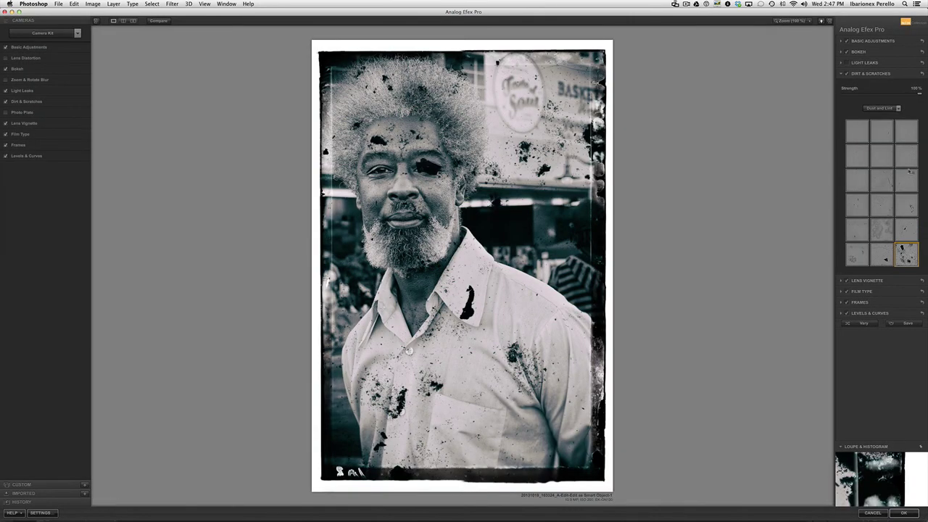
pyautogui.moveTo(920, 96); pyautogui.dragTo(884, 97)
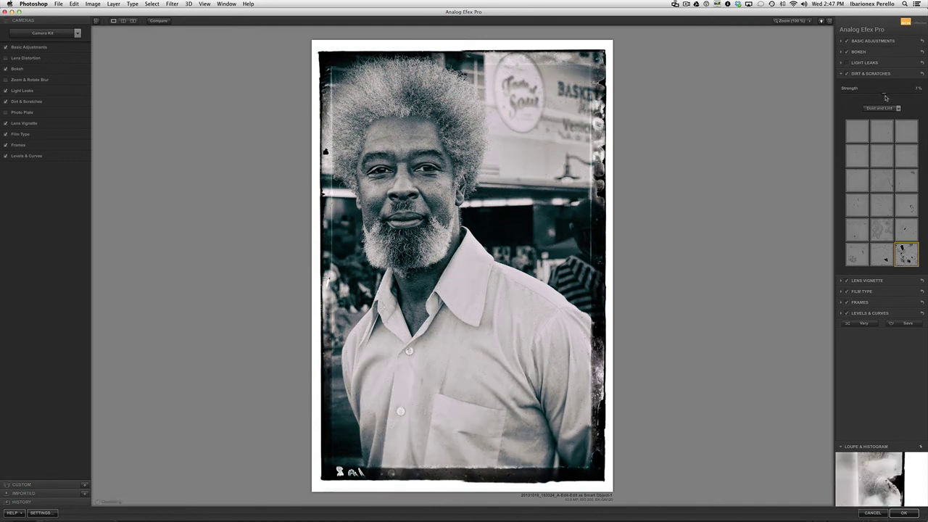
pyautogui.moveTo(885, 97); pyautogui.dragTo(892, 98)
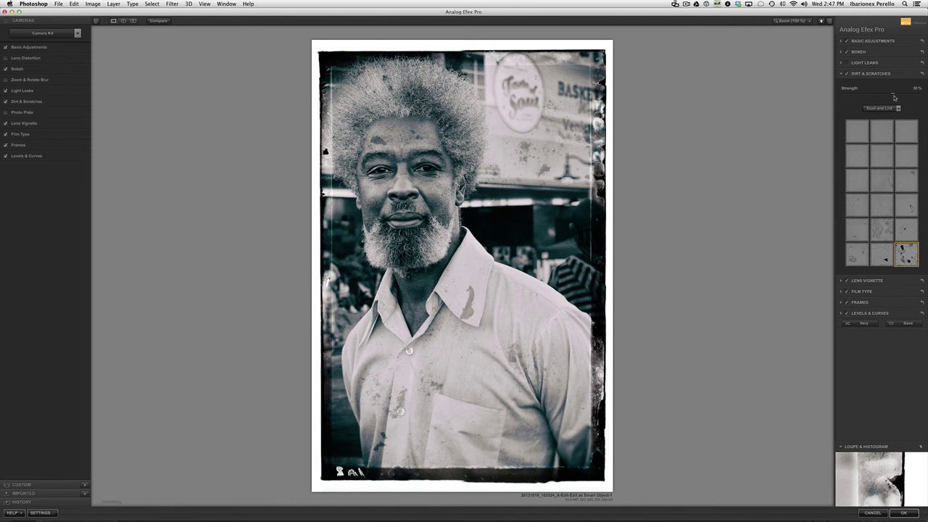
pyautogui.click(906, 175)
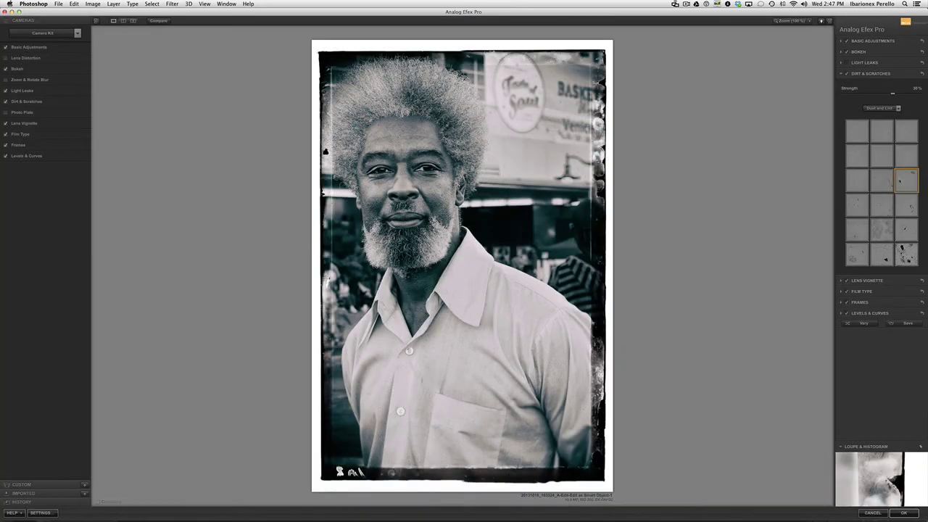
pyautogui.moveTo(893, 95); pyautogui.dragTo(902, 95)
# Switch to a fine Scratches texture at about 89% strength
pyautogui.click(897, 108)
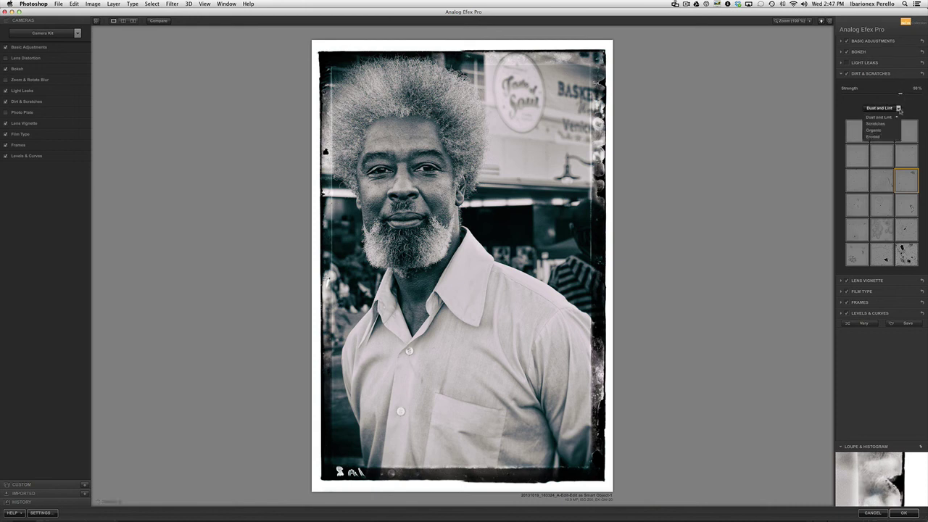
pyautogui.click(880, 123)
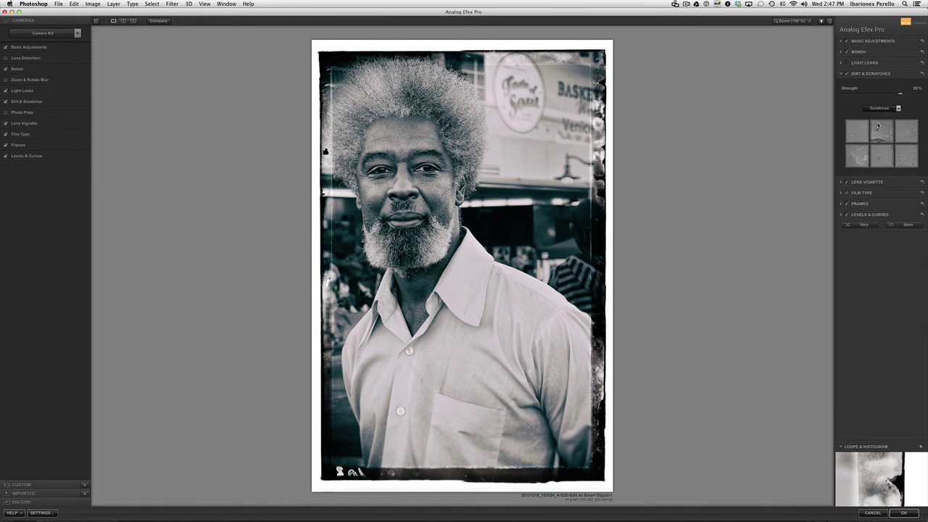
pyautogui.click(856, 157)
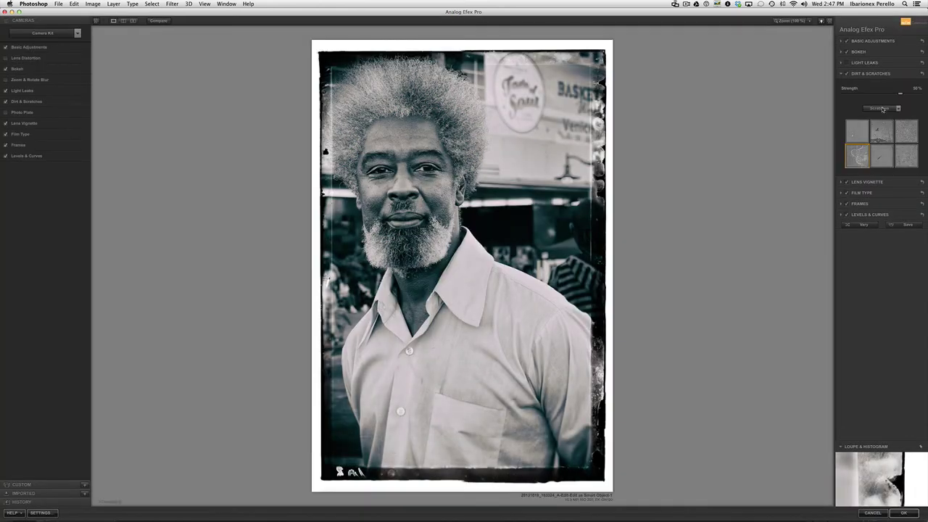
pyautogui.moveTo(900, 96); pyautogui.dragTo(915, 97)
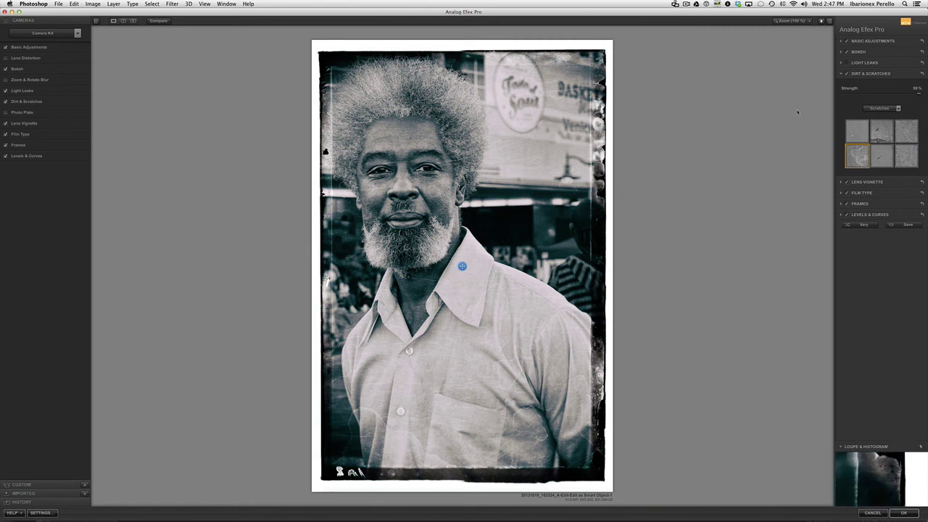
# Toggle the scratches off and on to compare, then briefly view the original photo
pyautogui.click(847, 75)
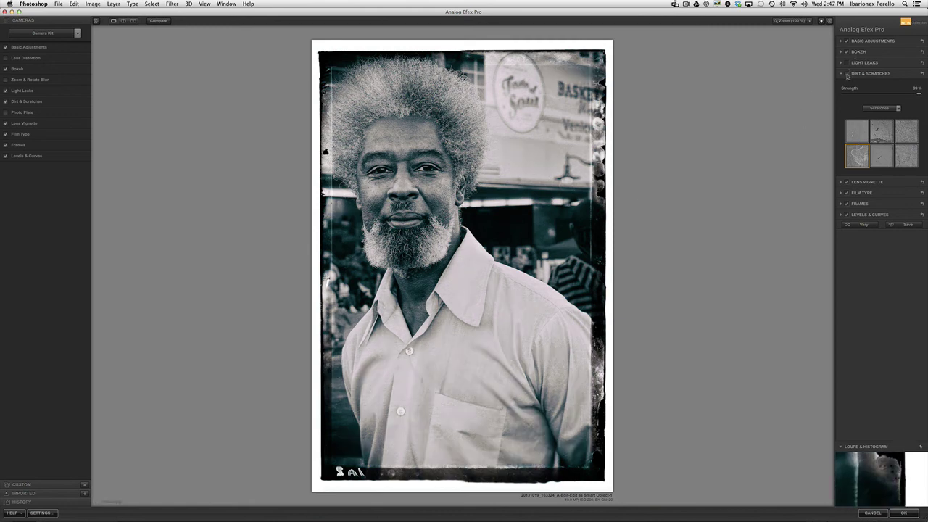
pyautogui.click(847, 74)
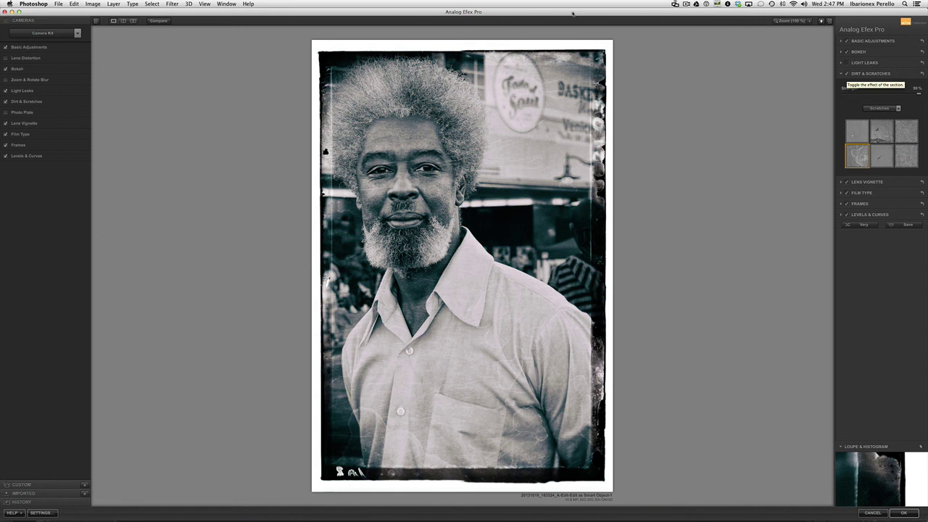
pyautogui.click(158, 21)
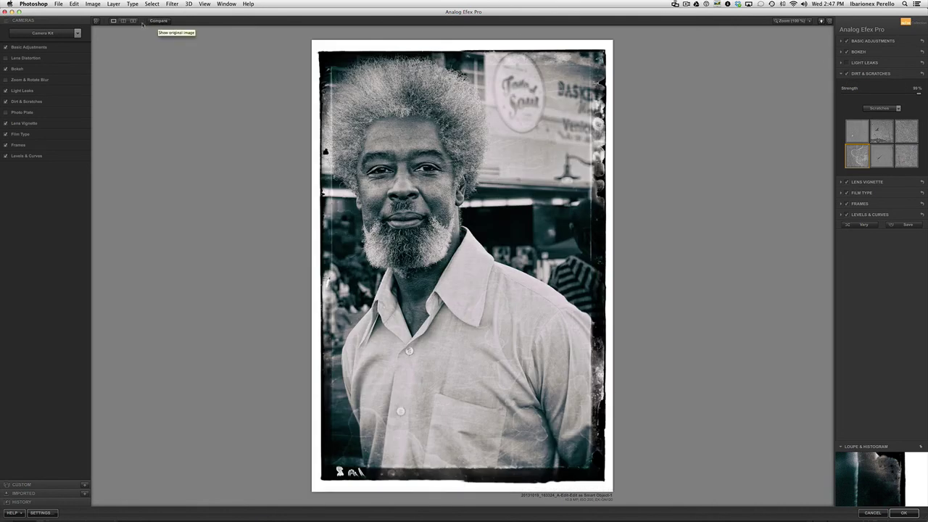
# Display the original black-and-white portrait beside the framed, scratched vintage version
pyautogui.click(133, 21)
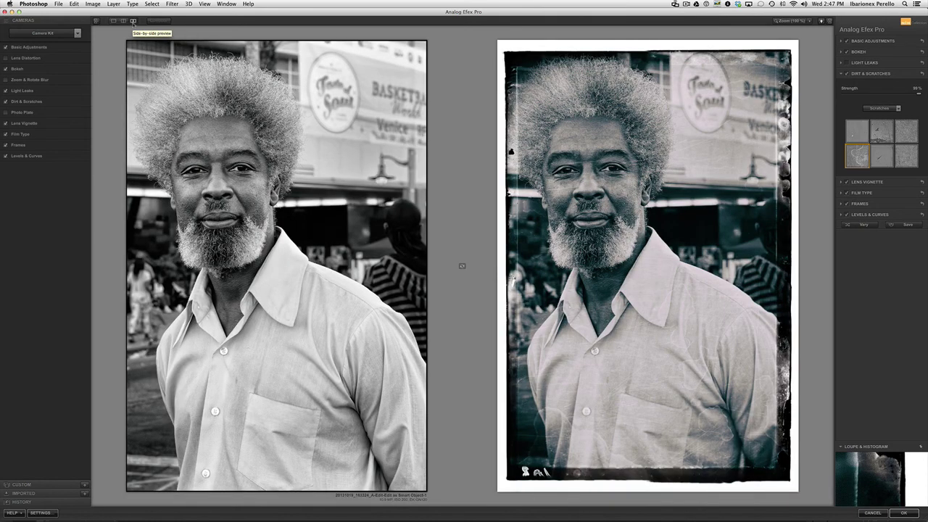